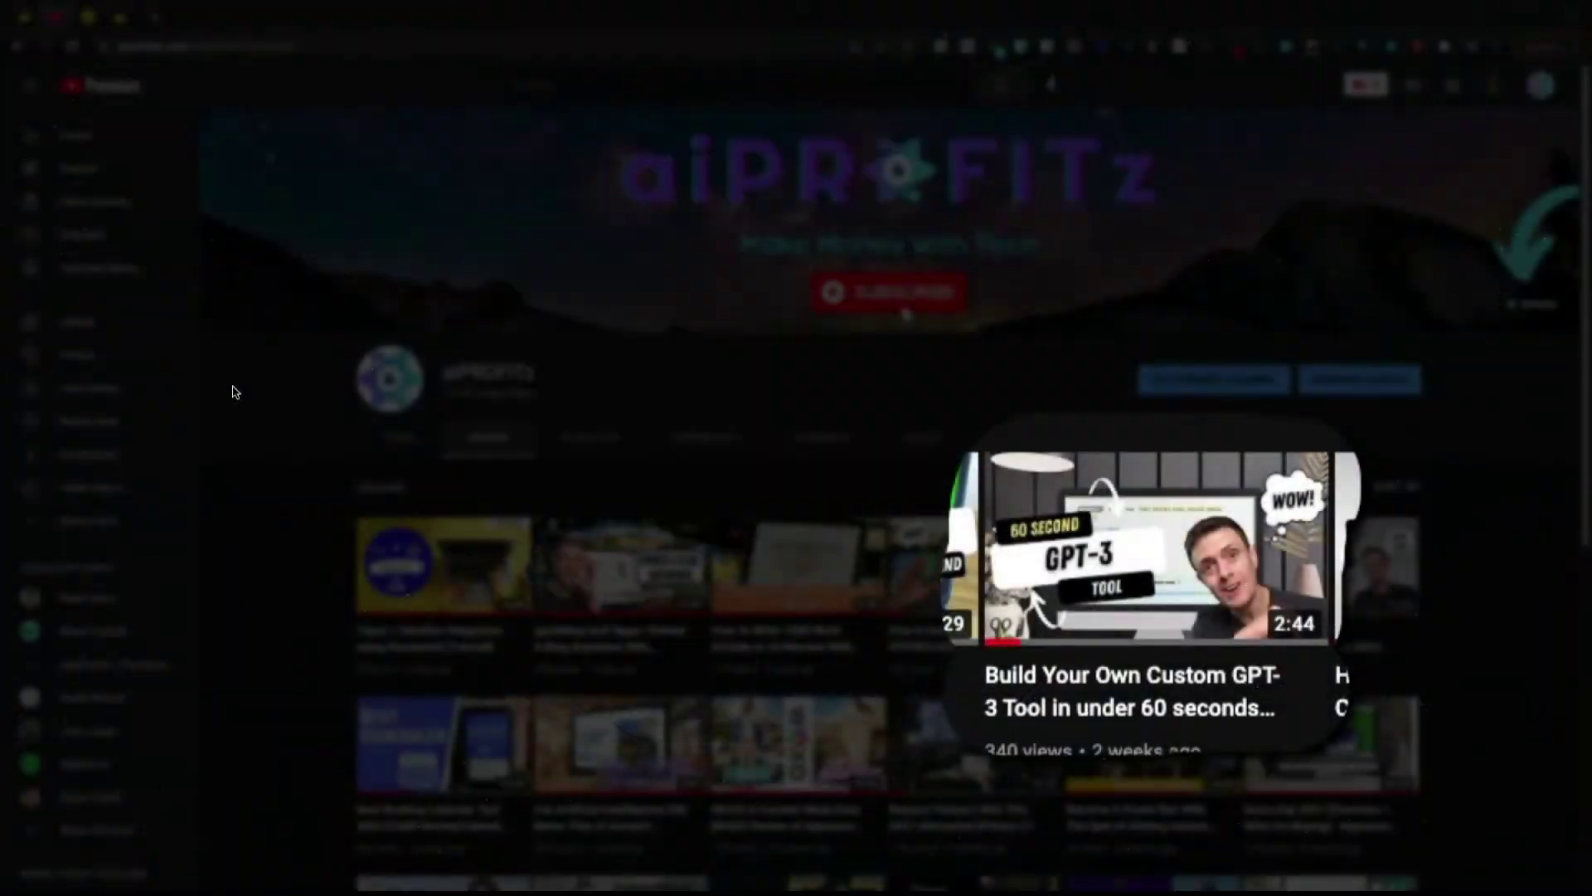
Step: Start a new project with the AppSumo Style App Description tool and browse its examples
left_click(88, 18)
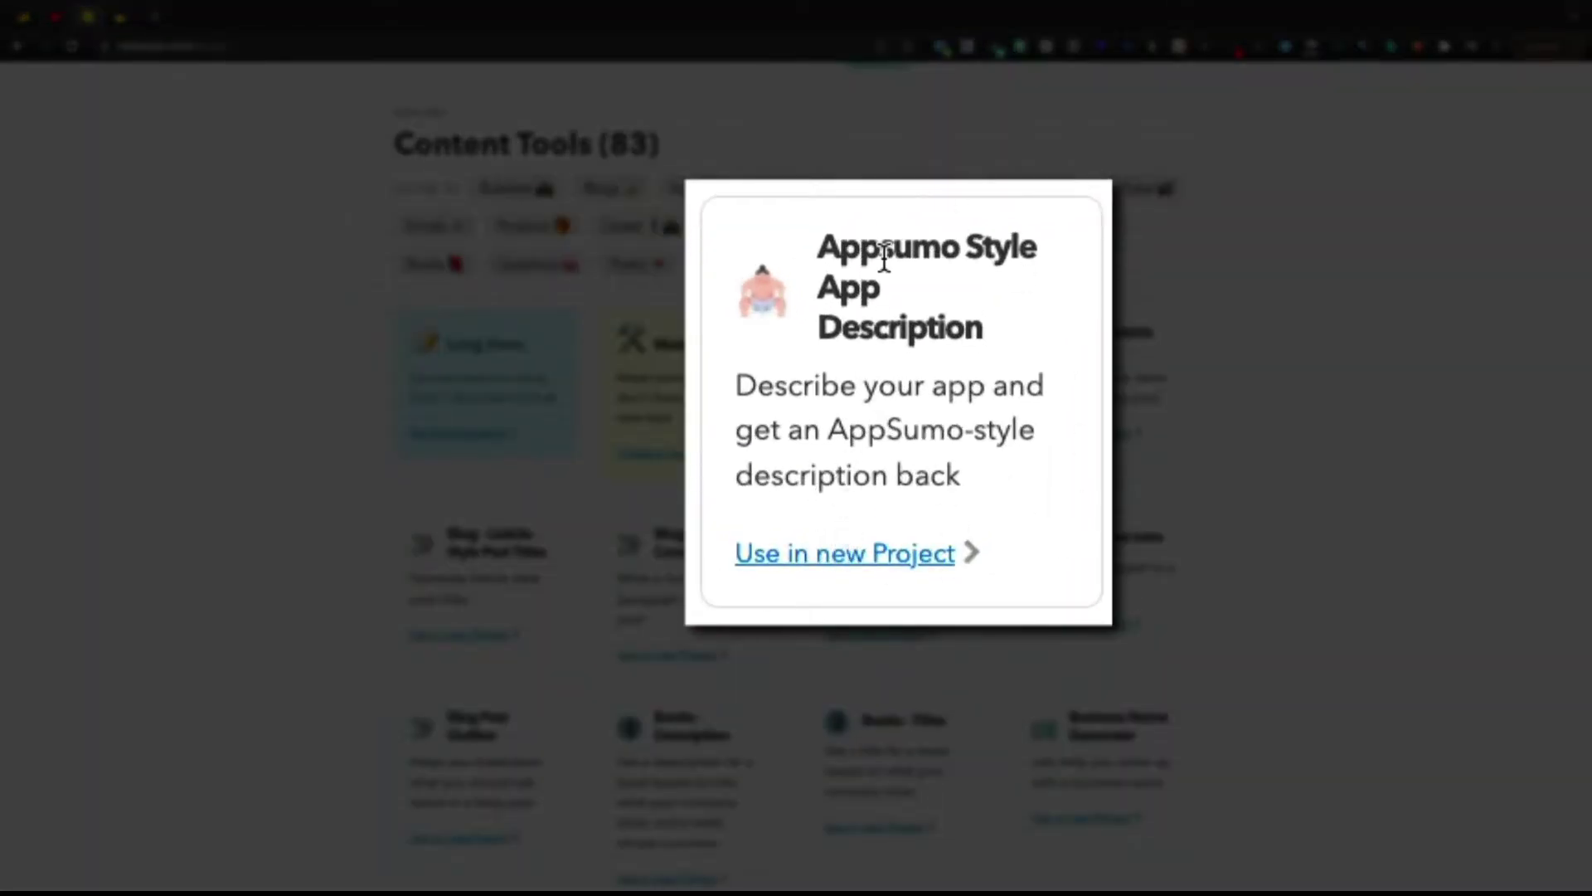
left_click(879, 473)
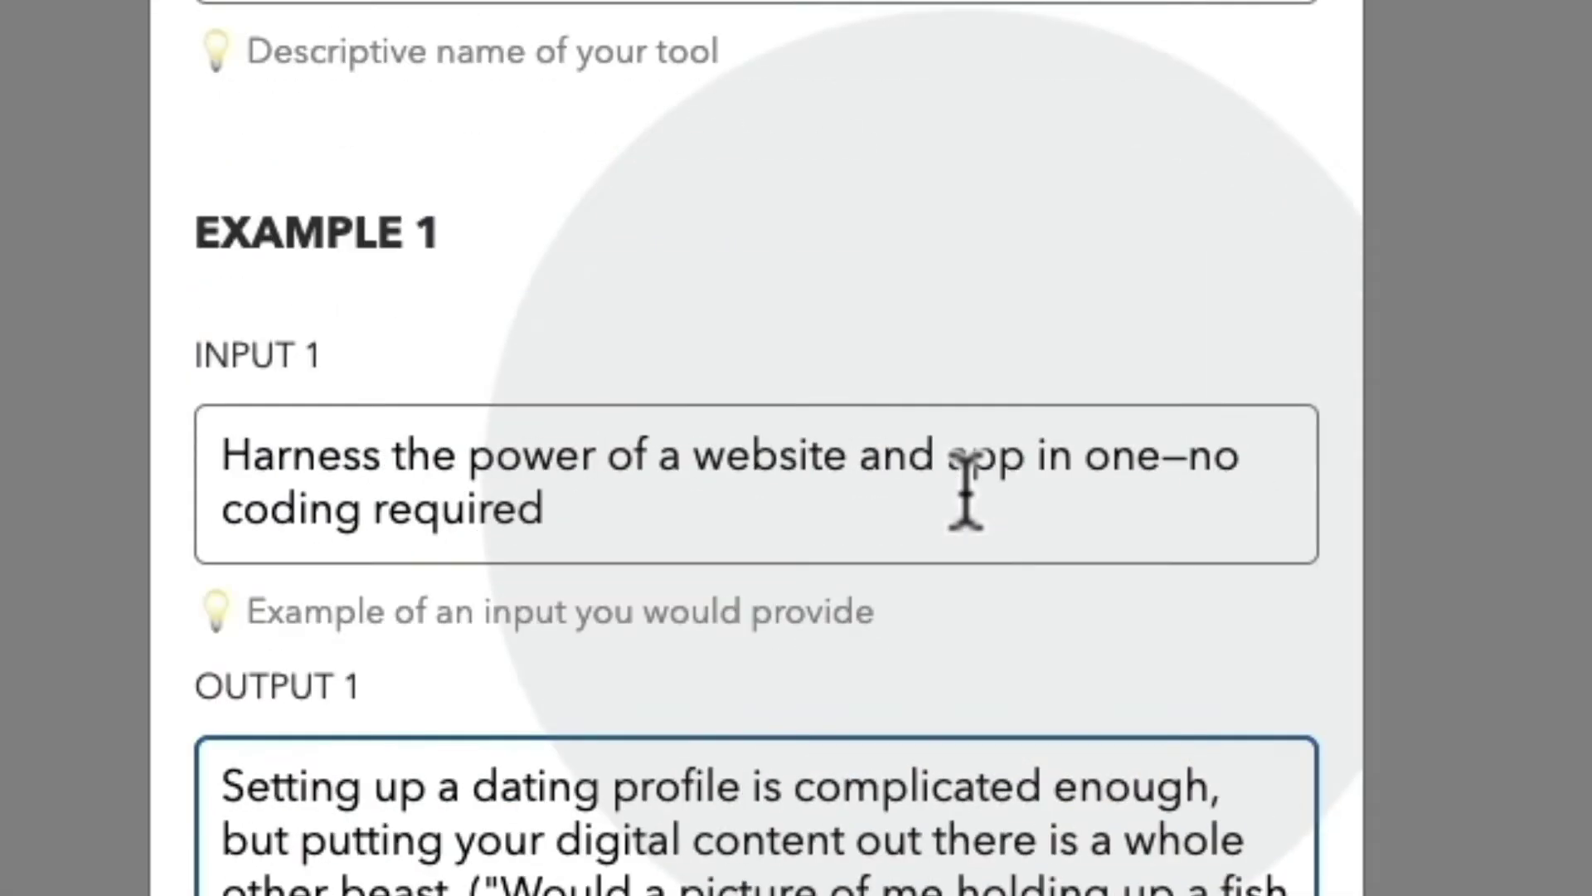
scroll(967, 481, "down", 10)
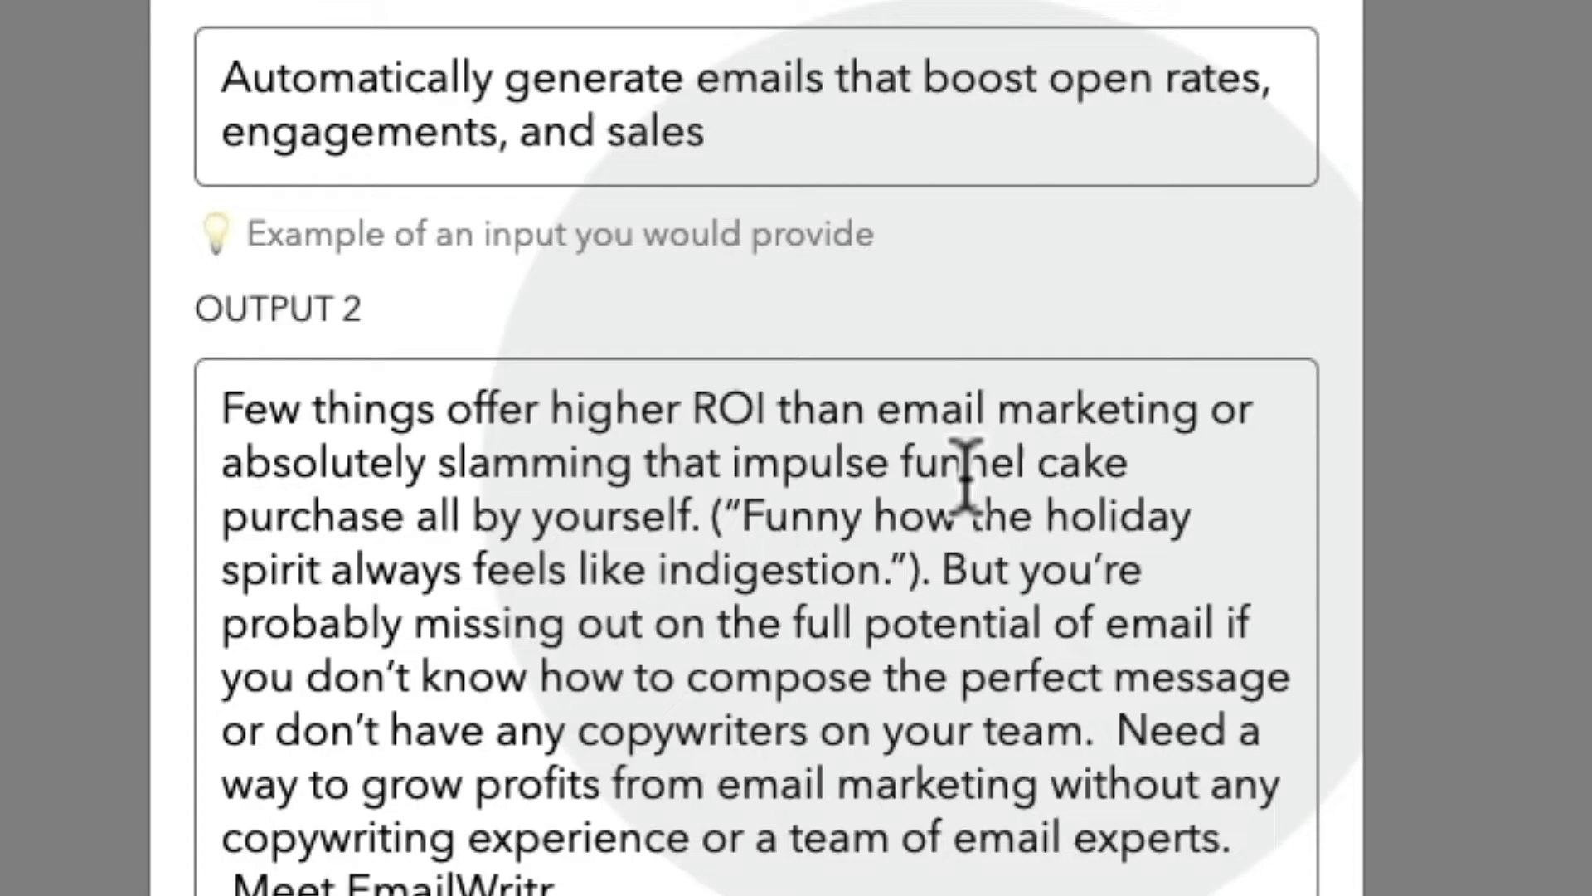
scroll(594, 514, "down", 8)
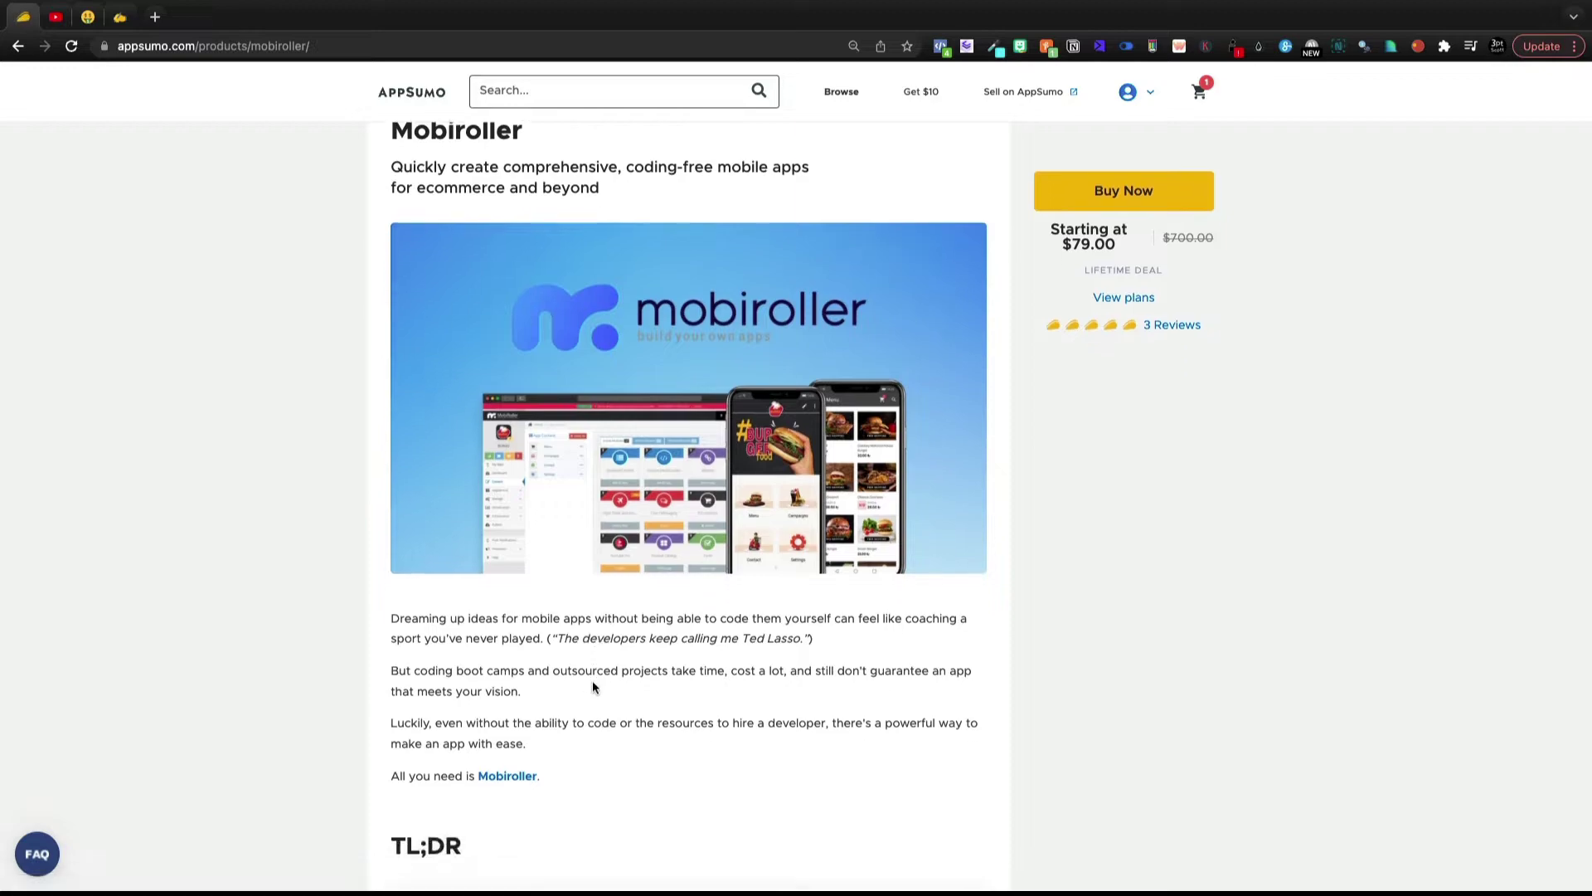
Step: Select the Mobiroller tagline under the AppSumo product title, then scroll down the page
left_click_drag(614, 750, 621, 617)
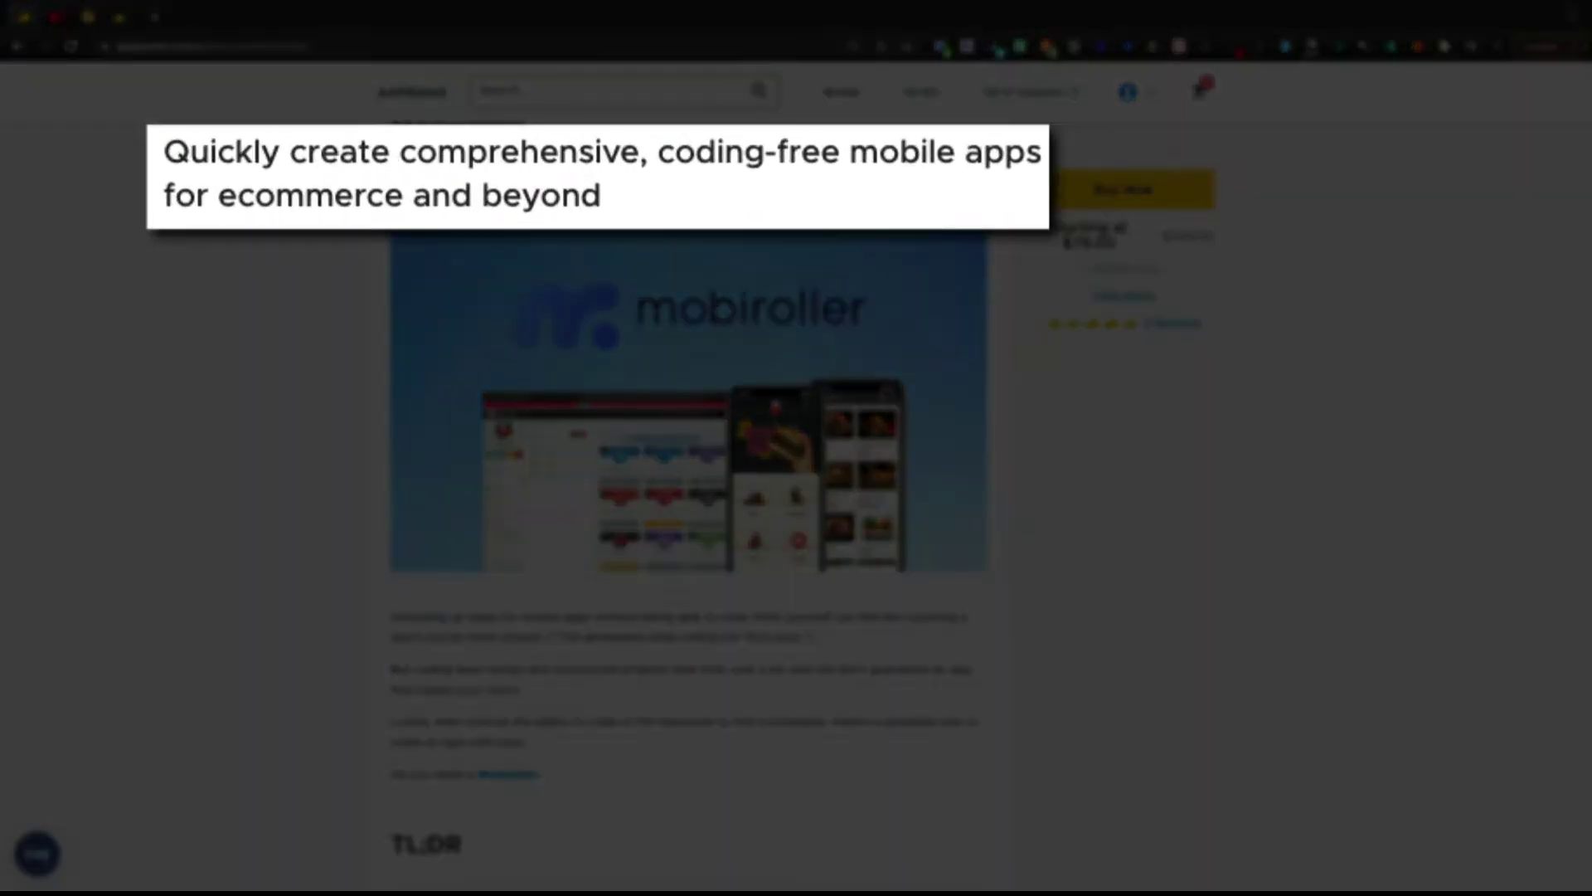
left_click_drag(391, 165, 745, 221)
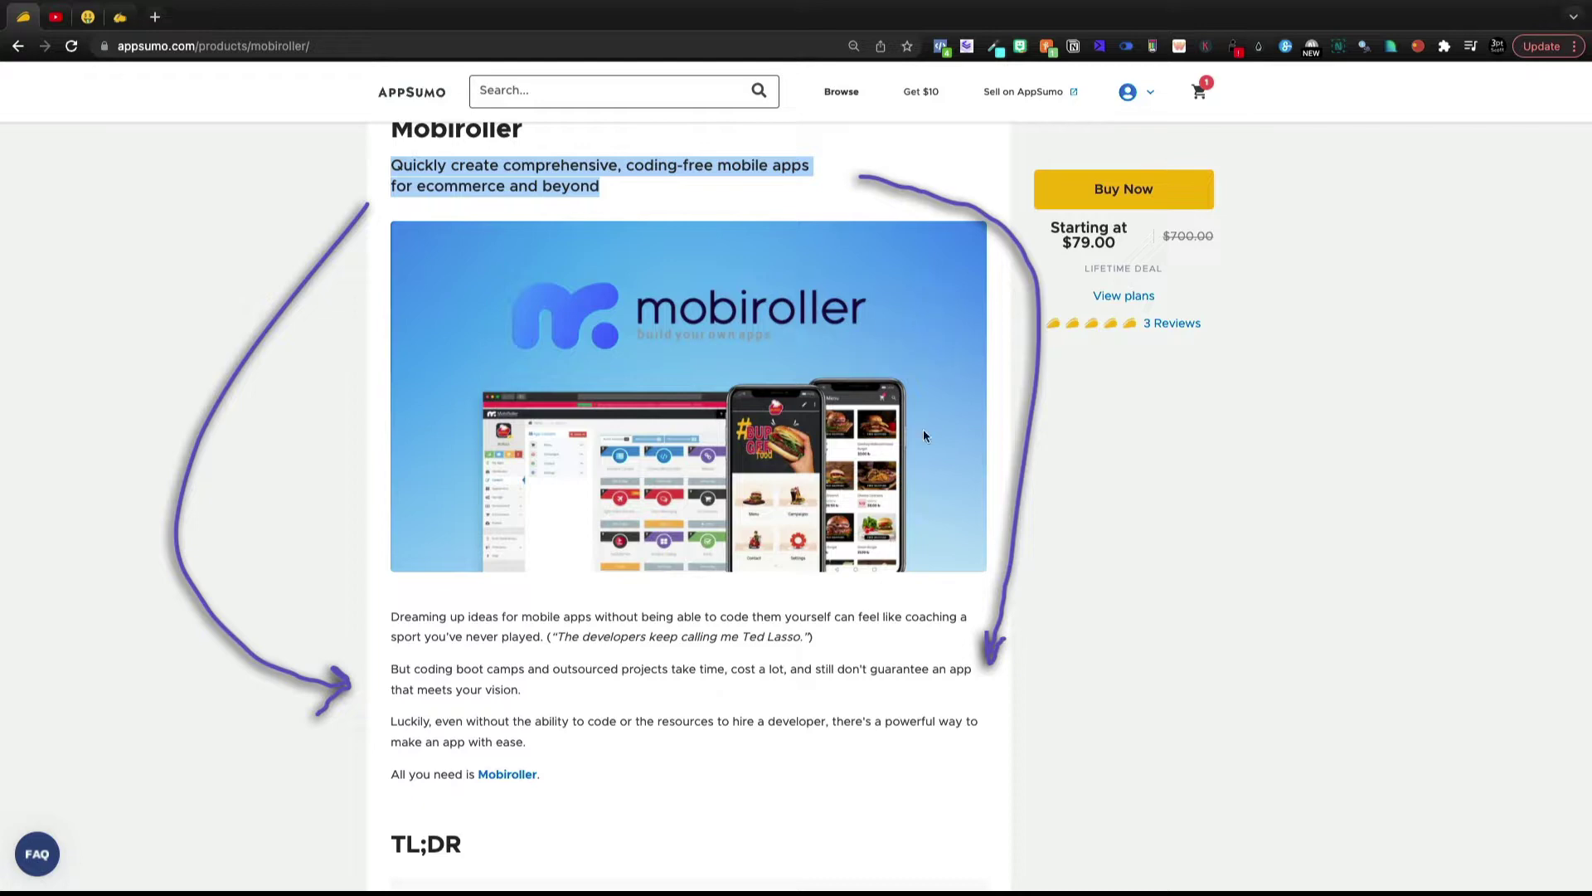
scroll(722, 440, "down", 2)
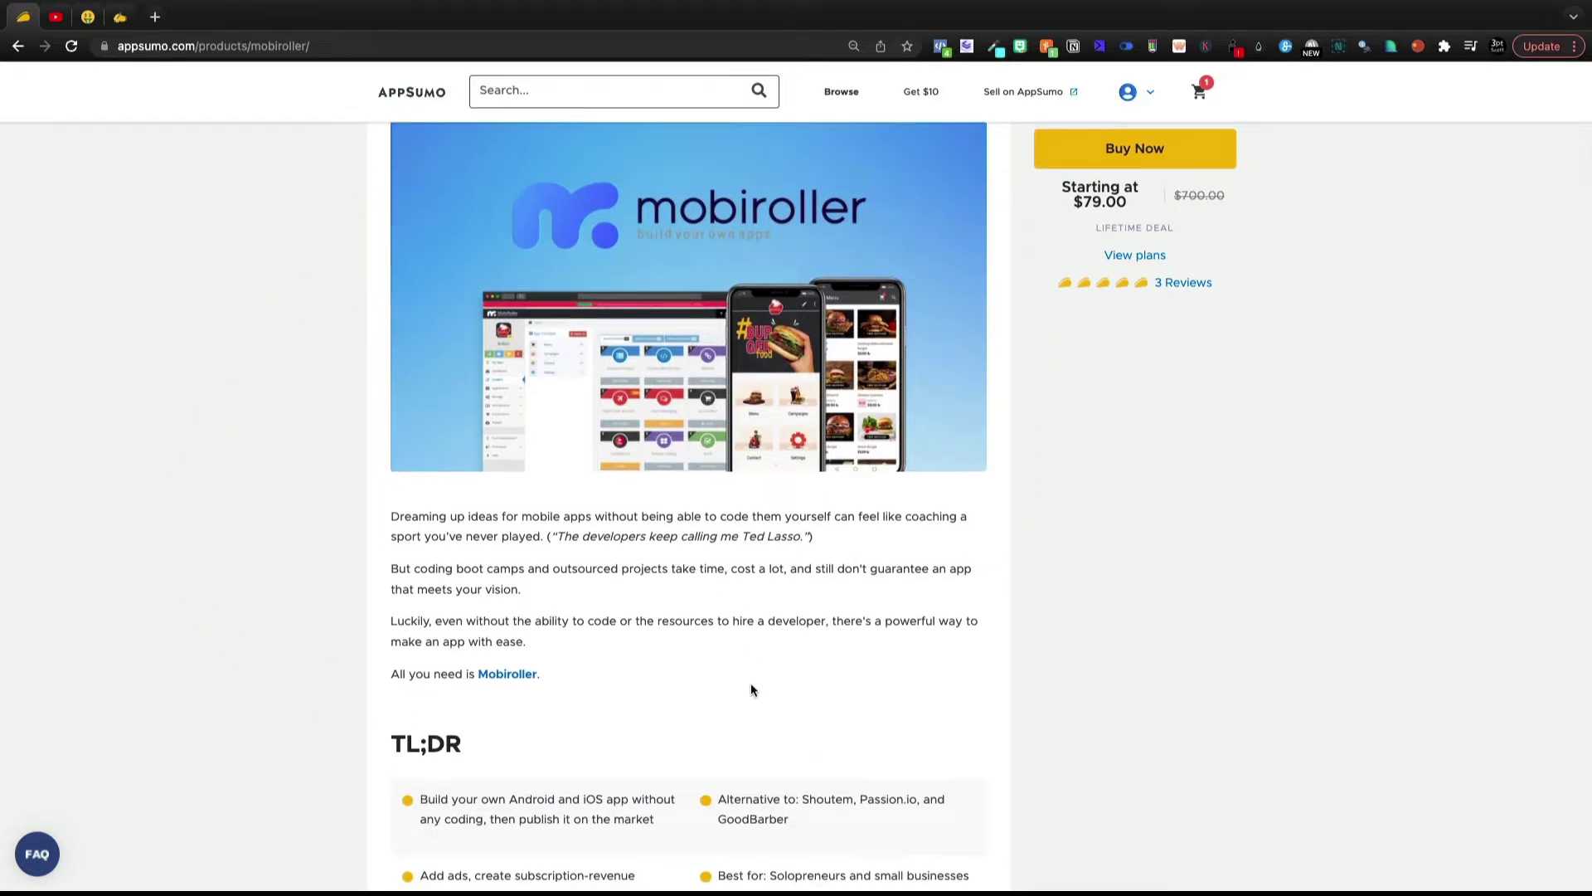
scroll(751, 690, "down", 10)
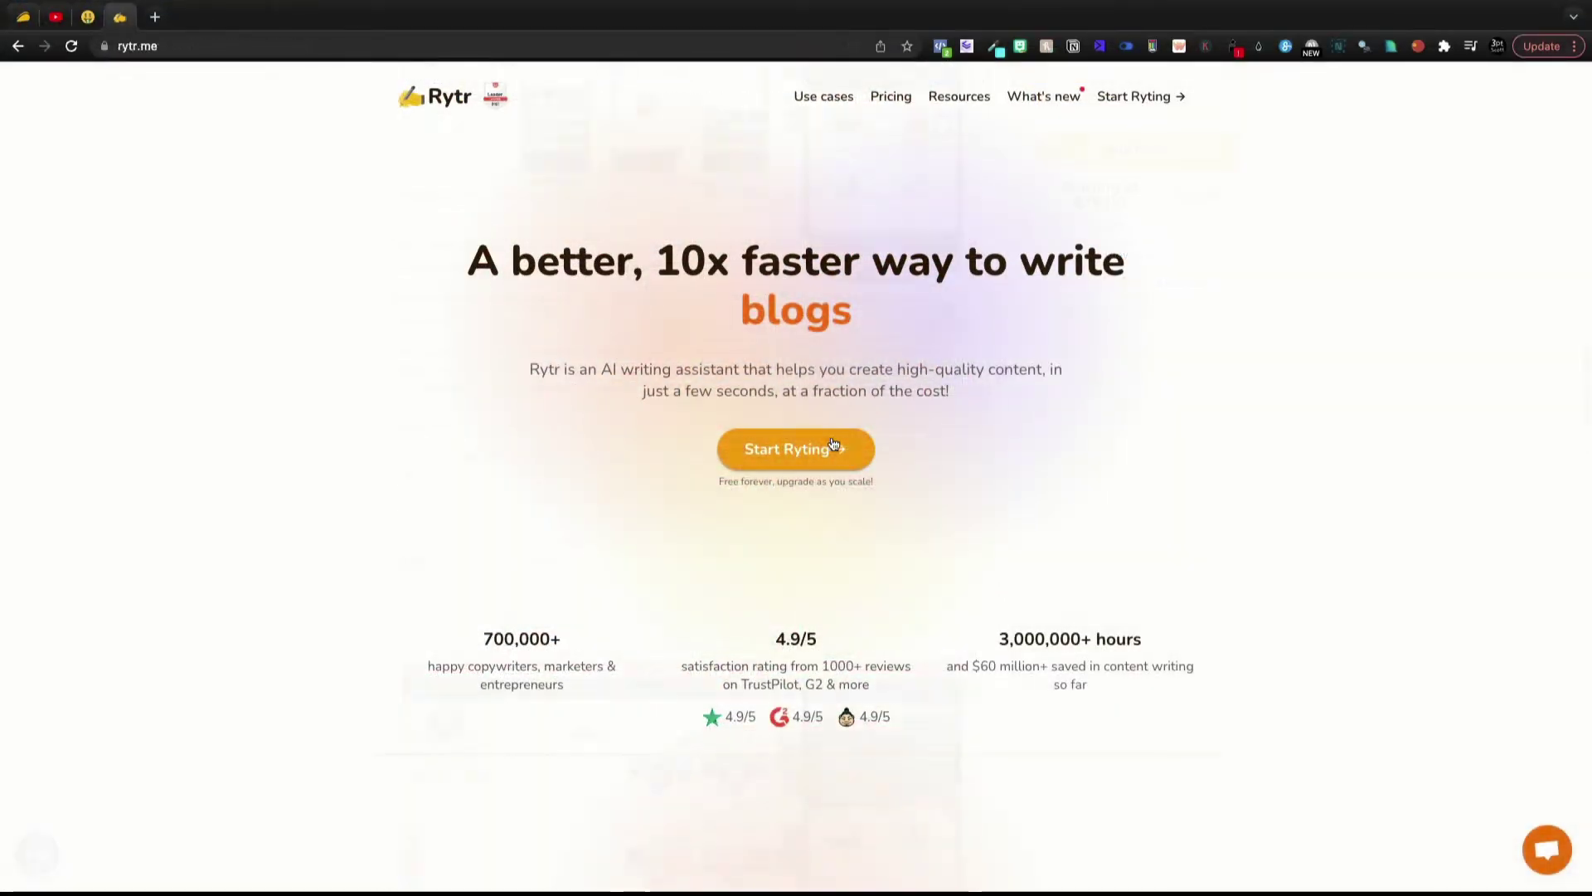
Step: In Rytr, replace the One Line Sentence with the Mobiroller tagline and generate 3 variants
left_click(829, 446)
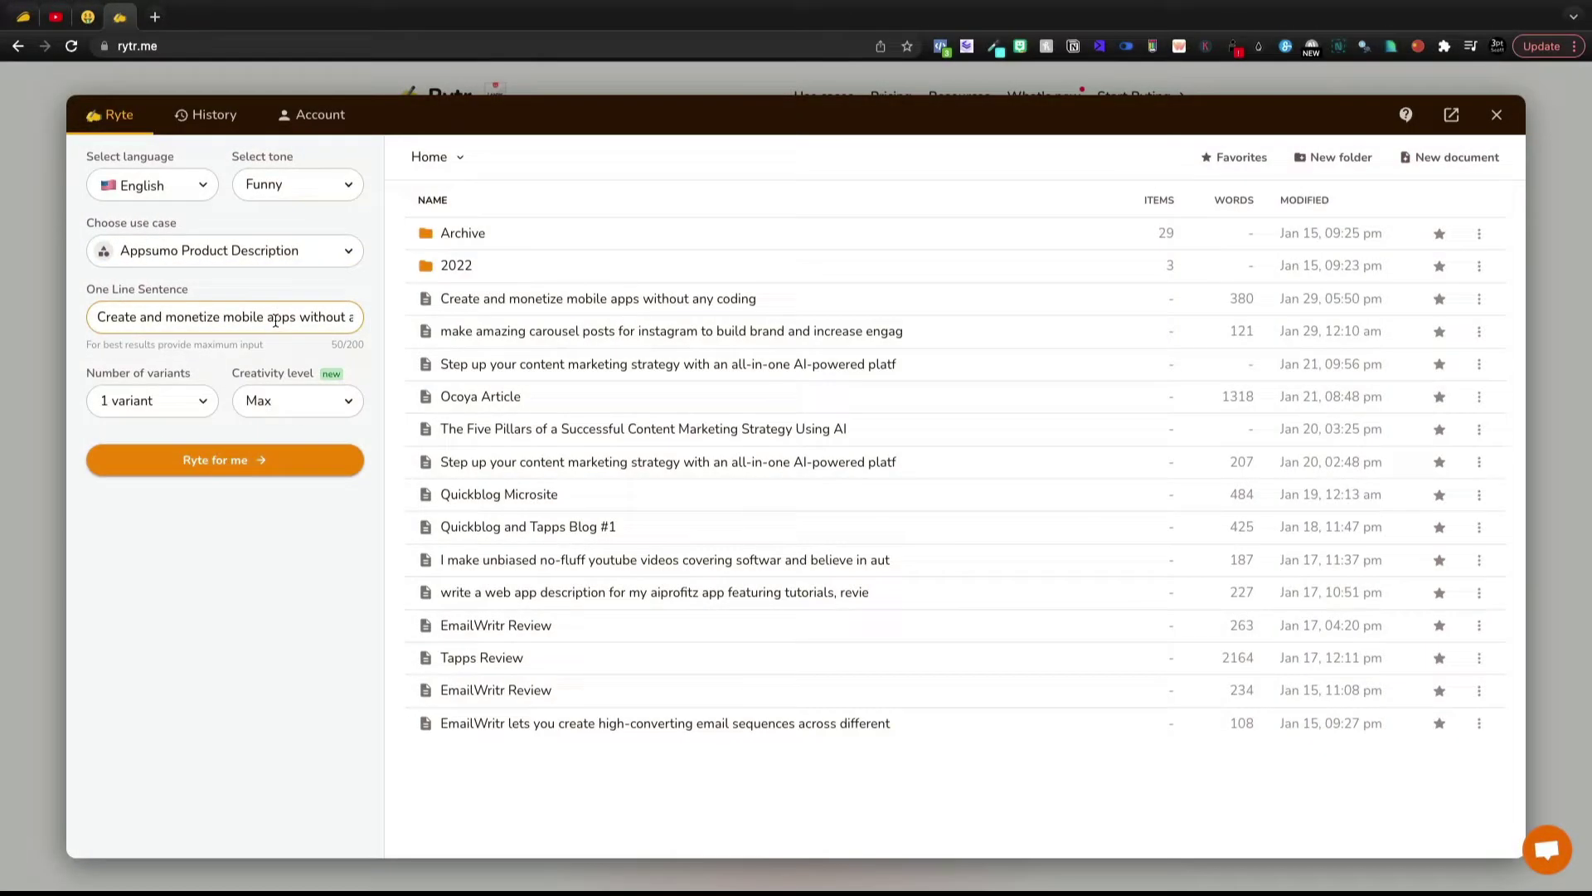
triple_click(277, 320)
key("BackSpace")
key("ctrl+v")
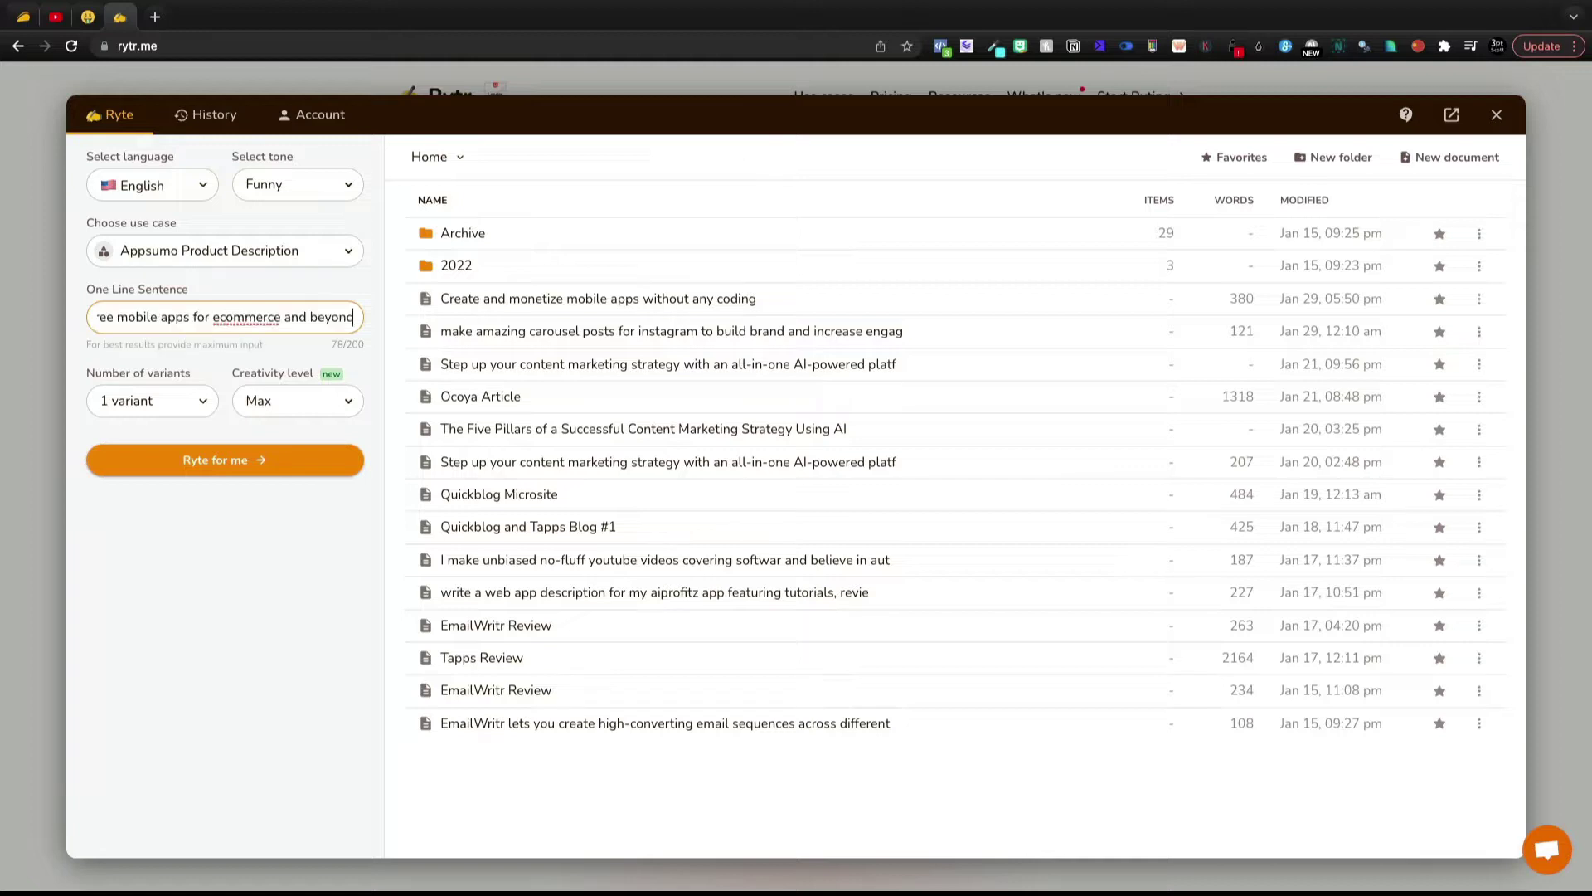
left_click(170, 401)
left_click(163, 499)
left_click(218, 460)
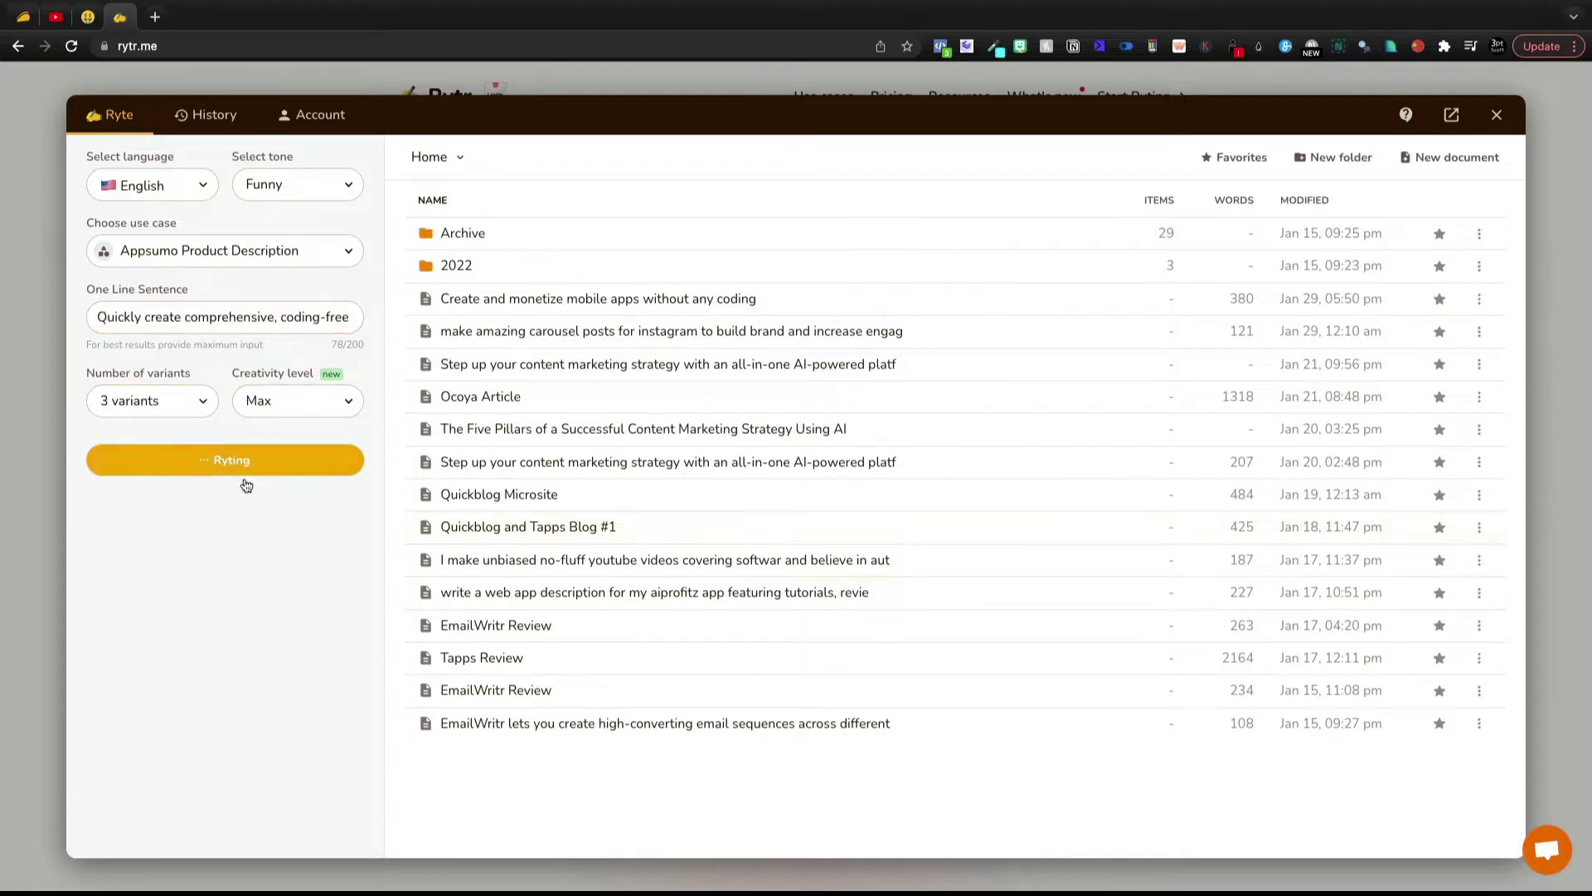
left_click(83, 17)
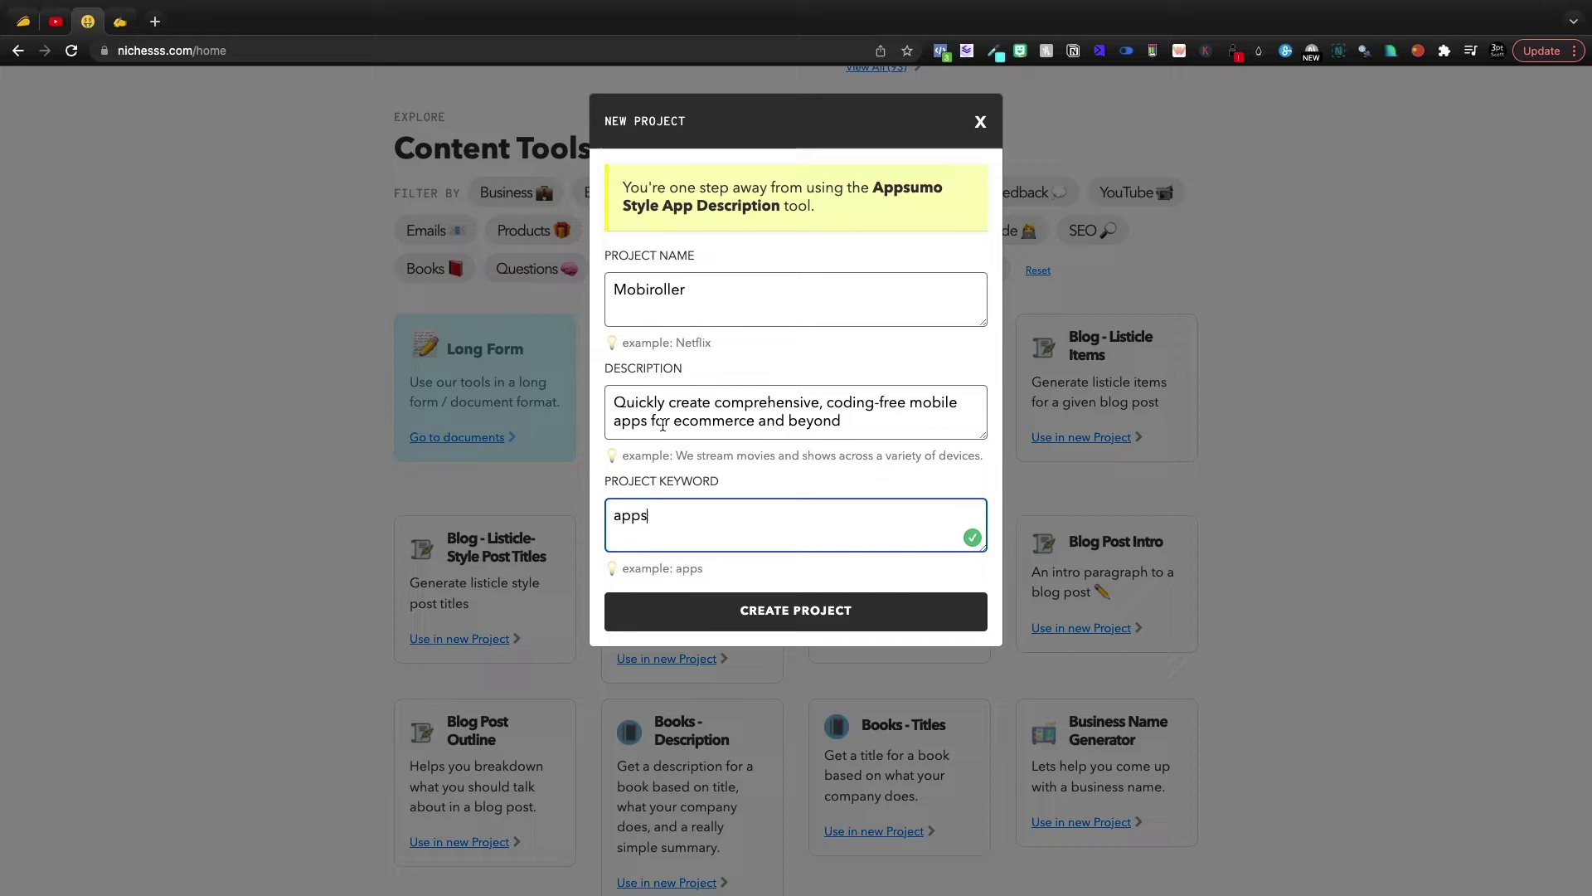
Step: Create the Mobiroller project with its tagline description and keyword 'apps'
left_click(791, 621)
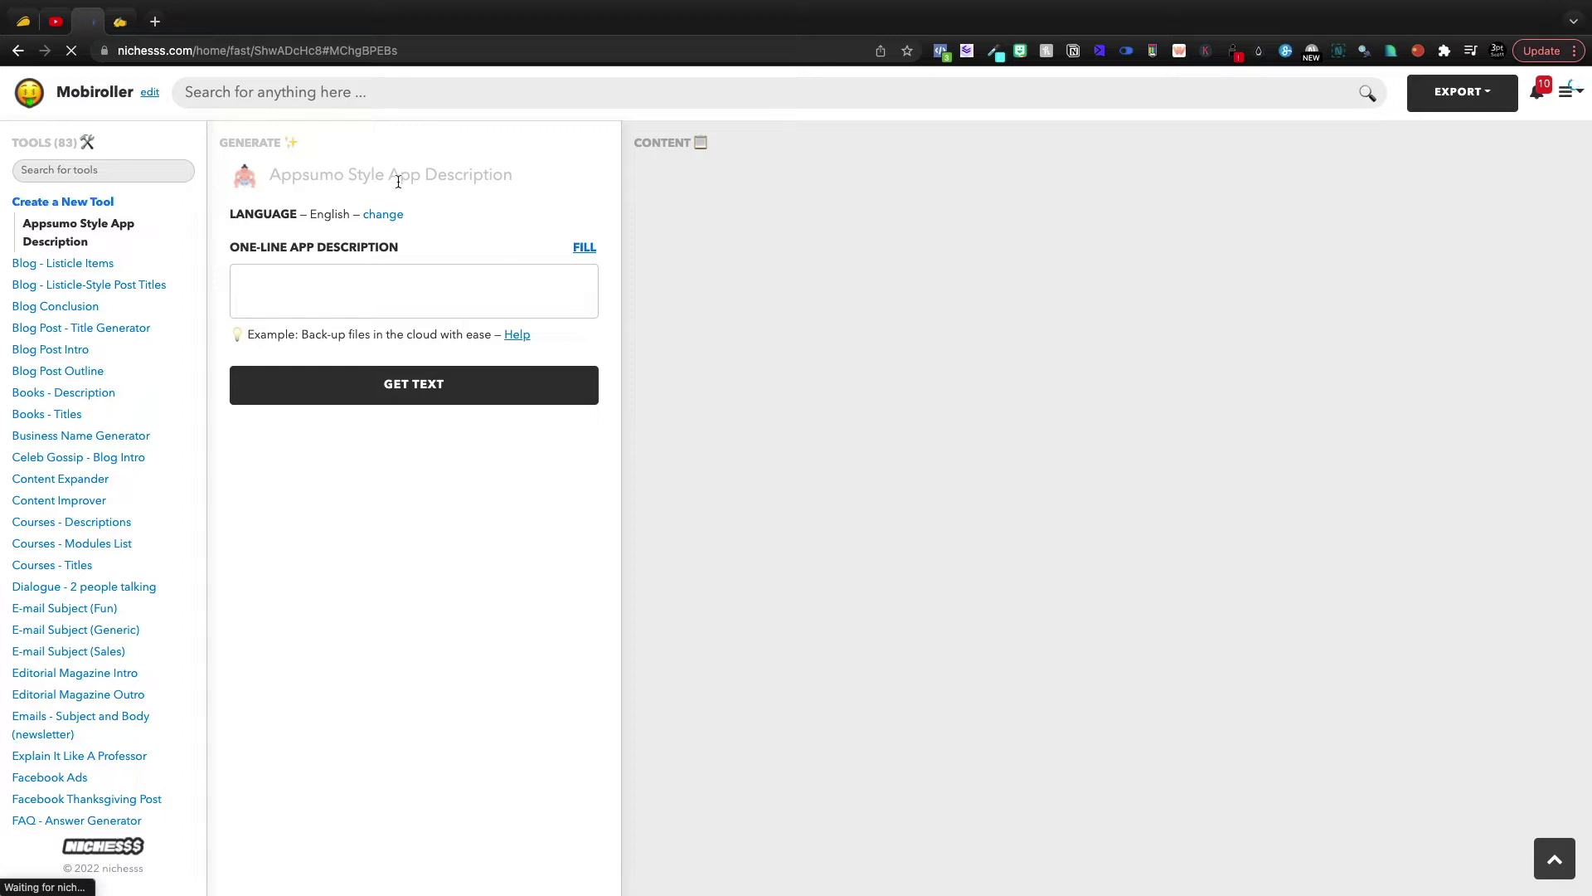
Step: Paste the Mobiroller tagline into the One-line App Description field and generate the text
left_click(391, 284)
type("Quickly create comprehensive, coding-free mobile apps for ecommerce and beyond")
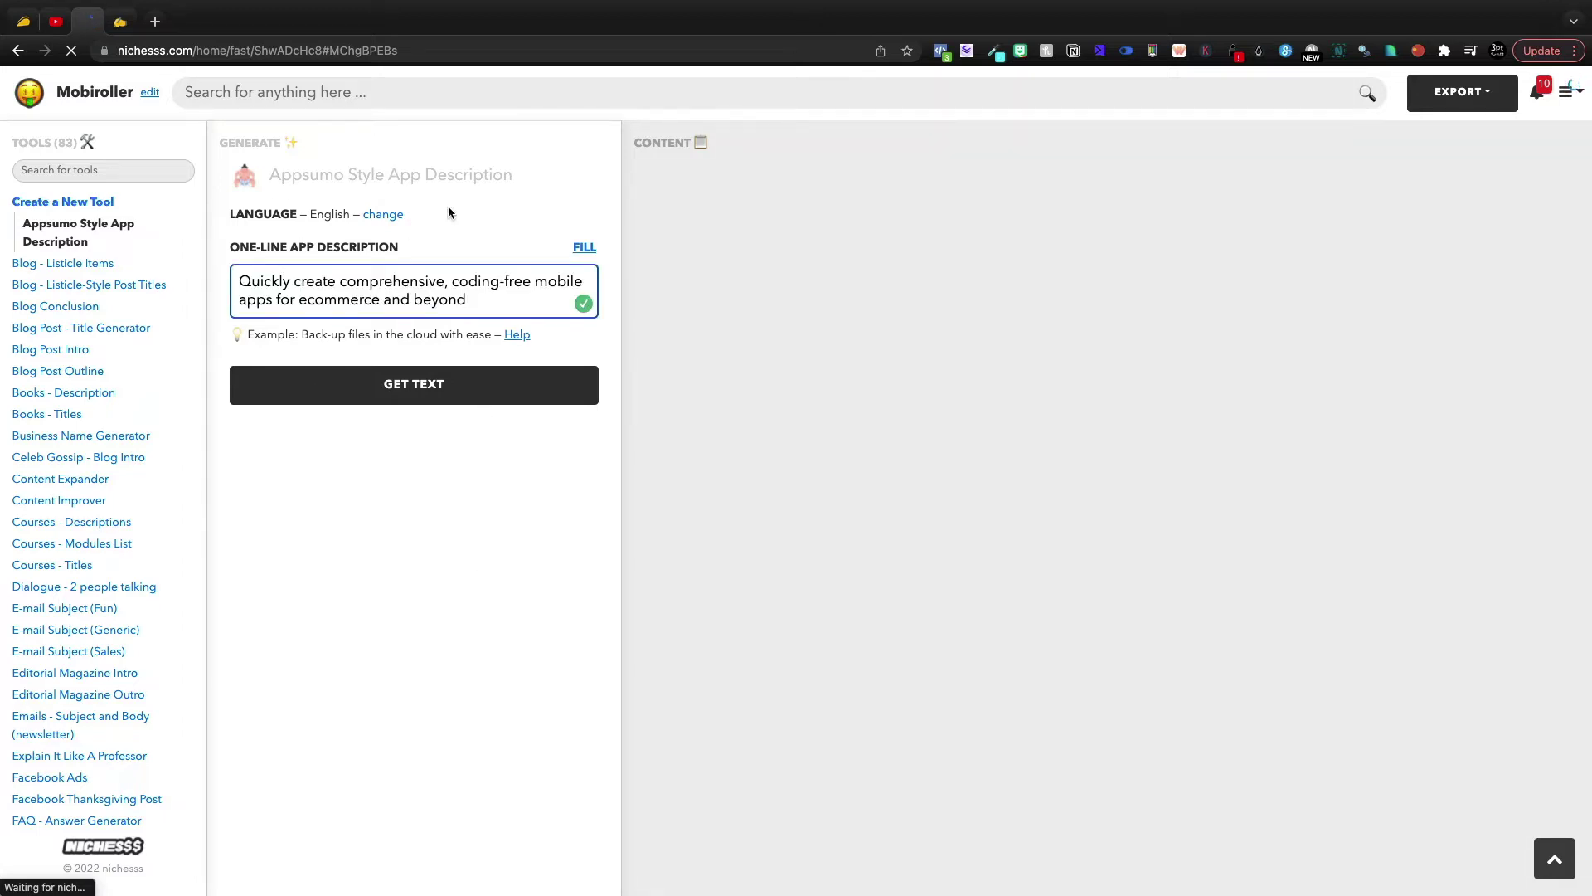
left_click(408, 387)
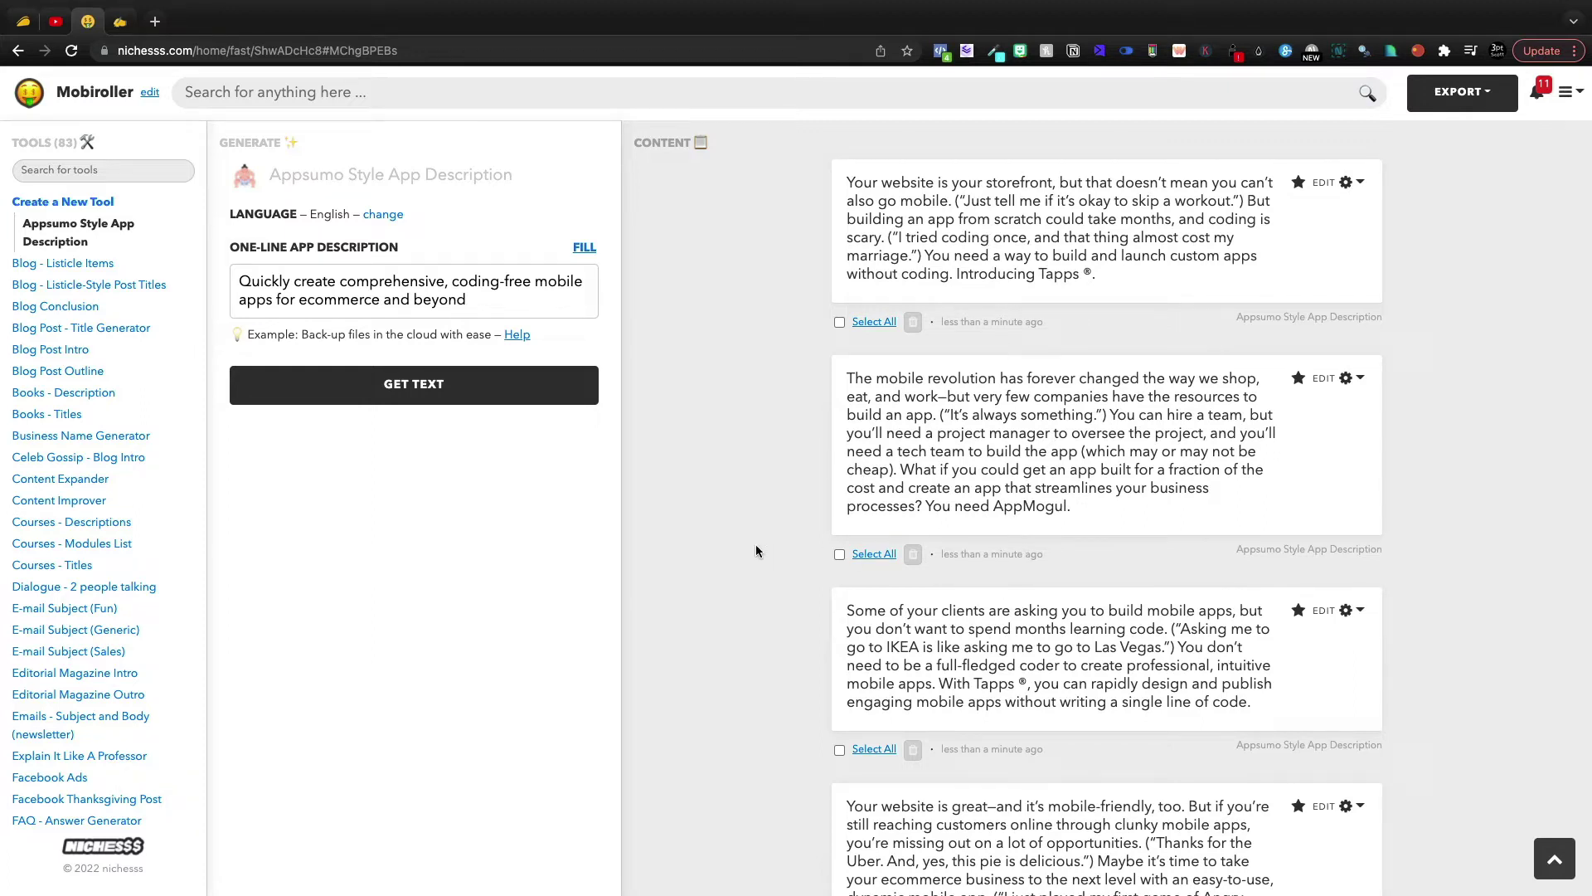
scroll(755, 551, "down", 1)
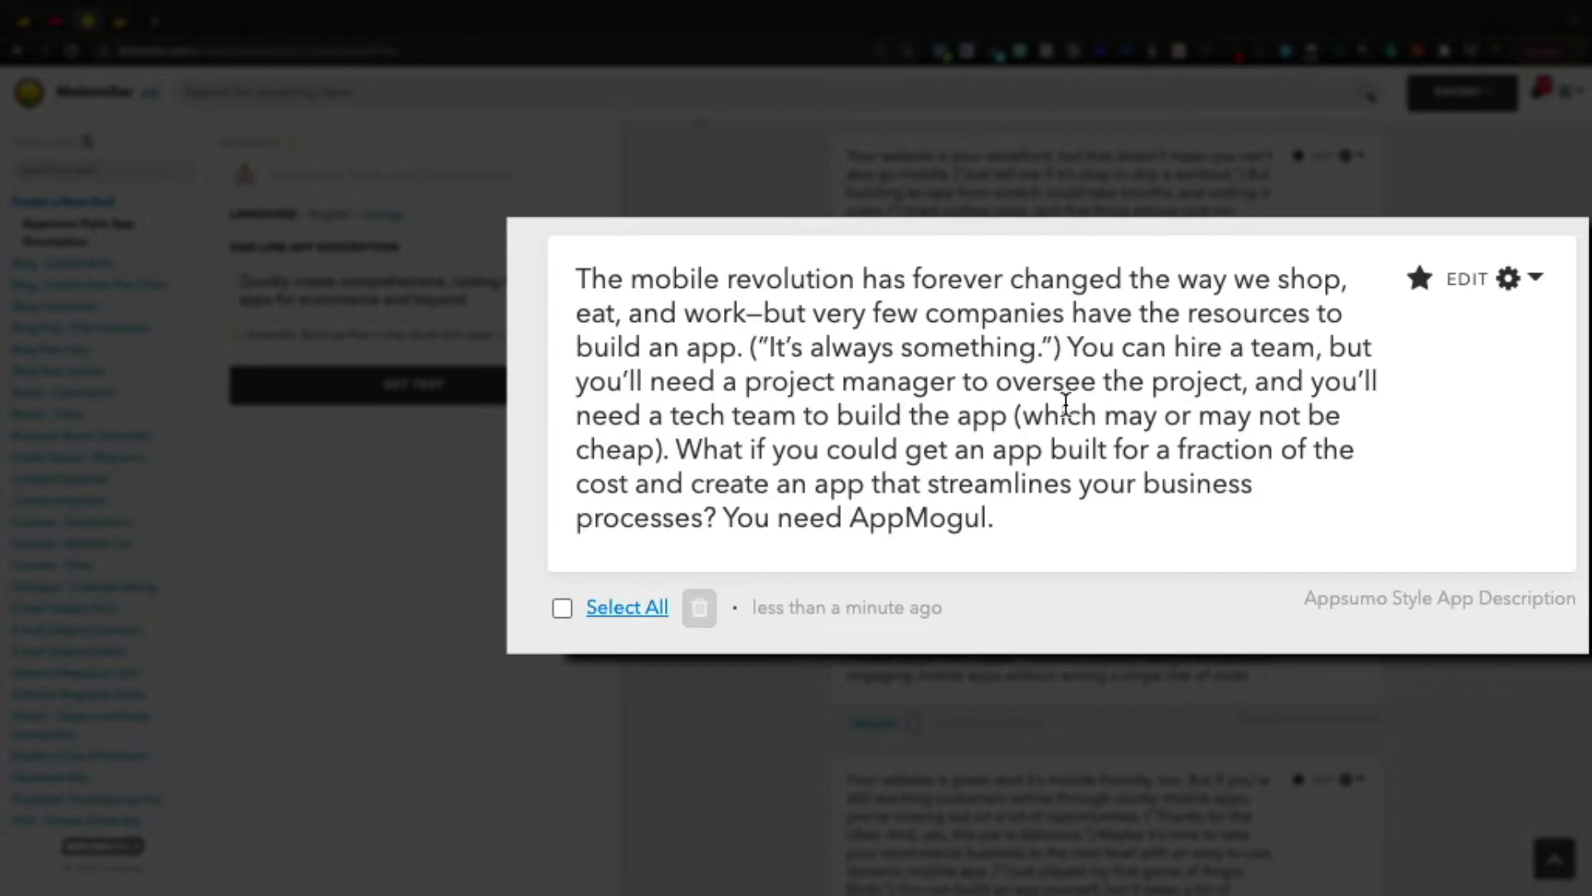
left_click_drag(1106, 491, 1120, 337)
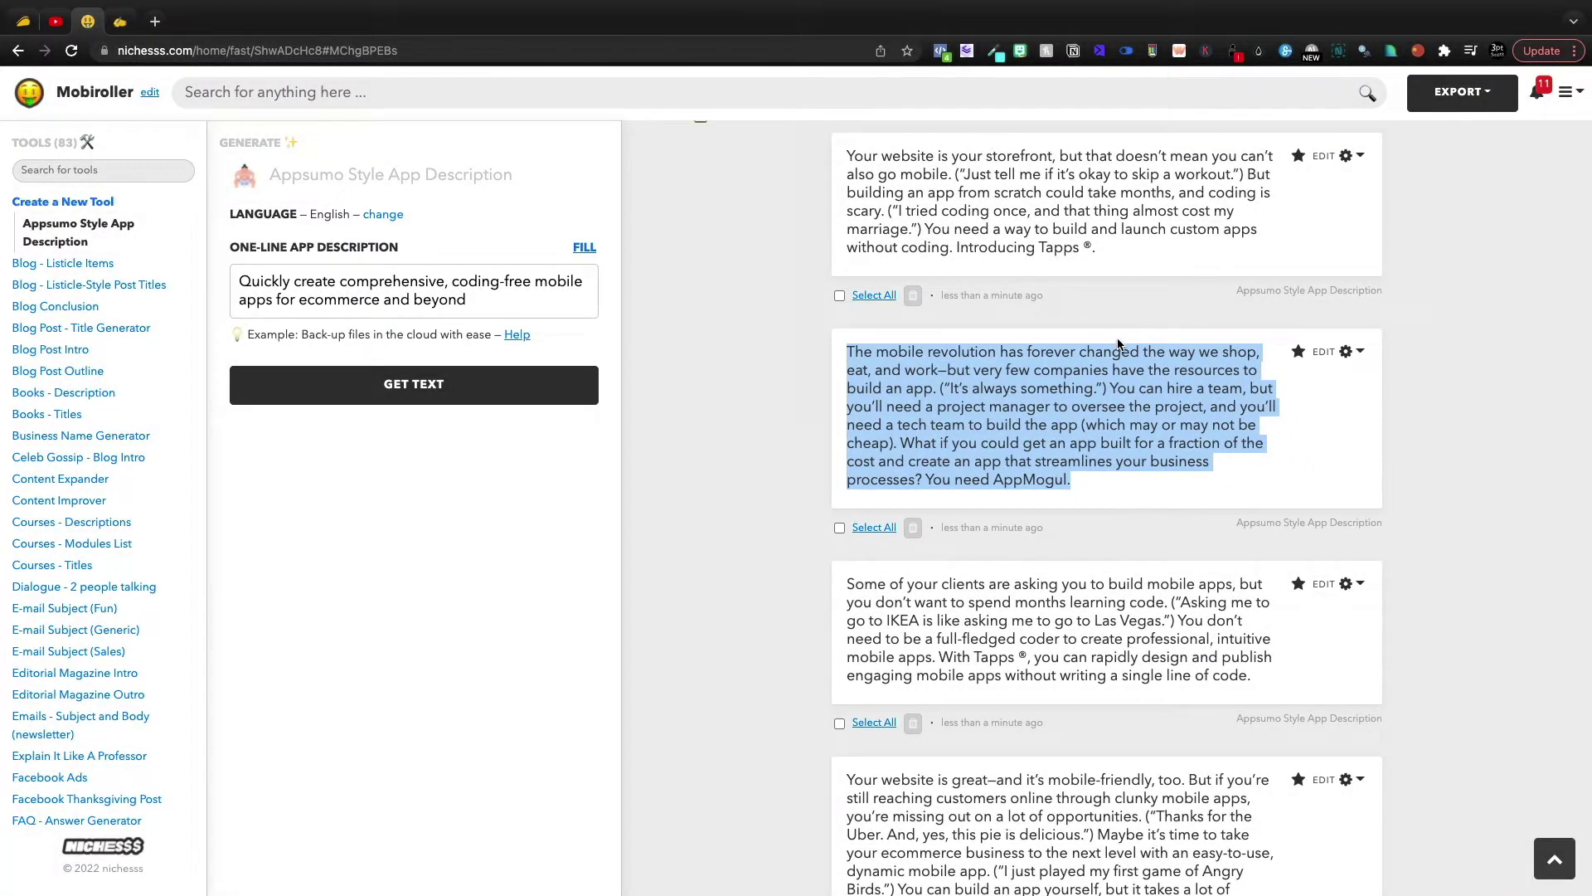
scroll(1118, 344, "down", 3)
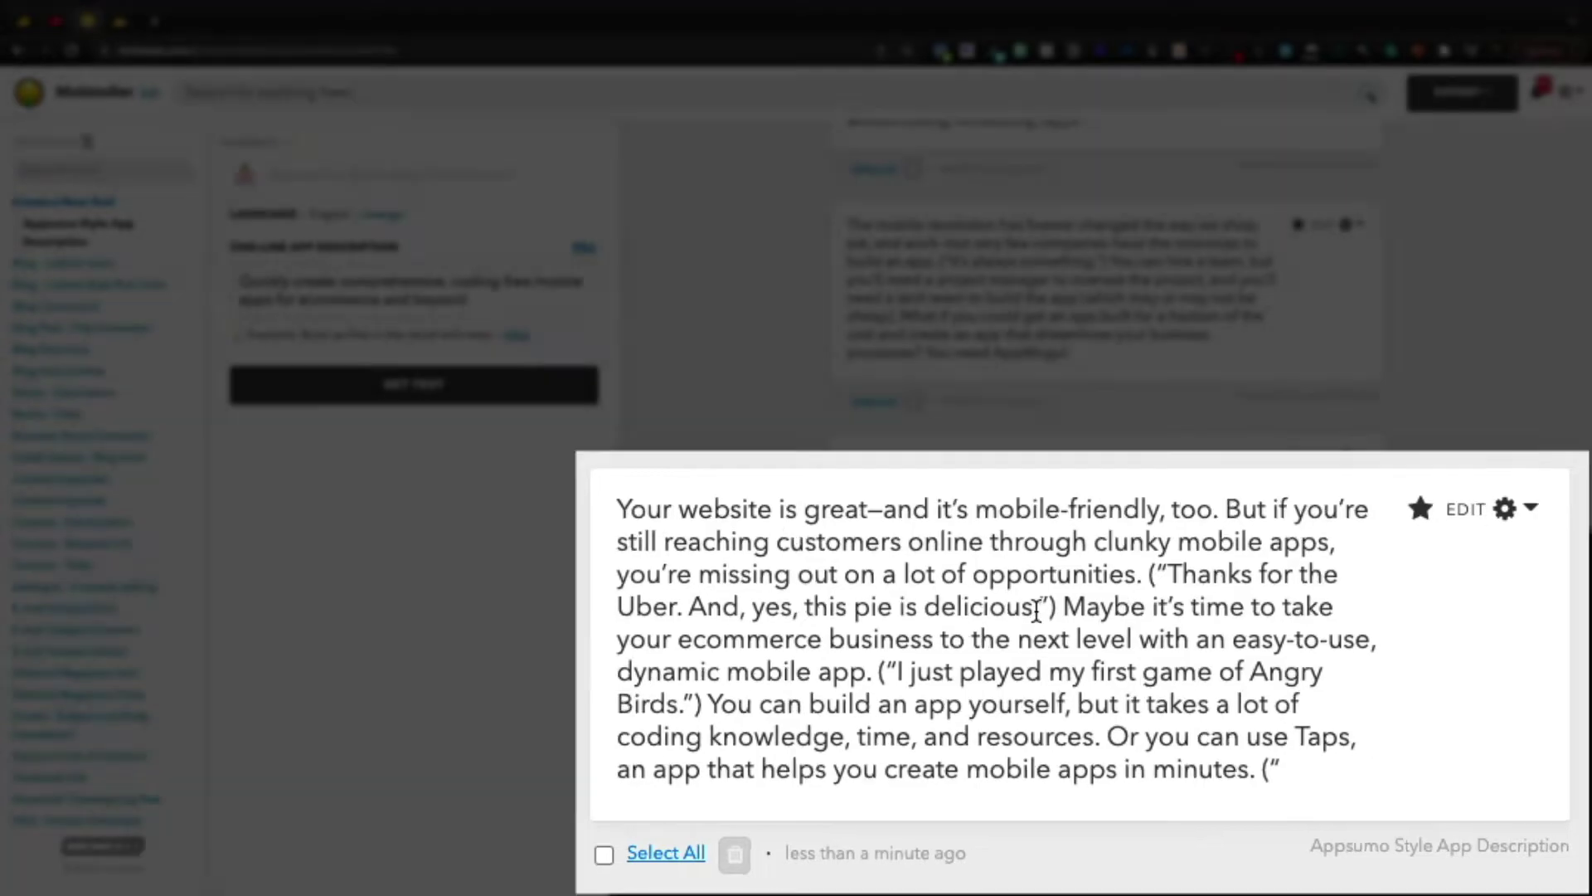
left_click_drag(1085, 709, 1164, 689)
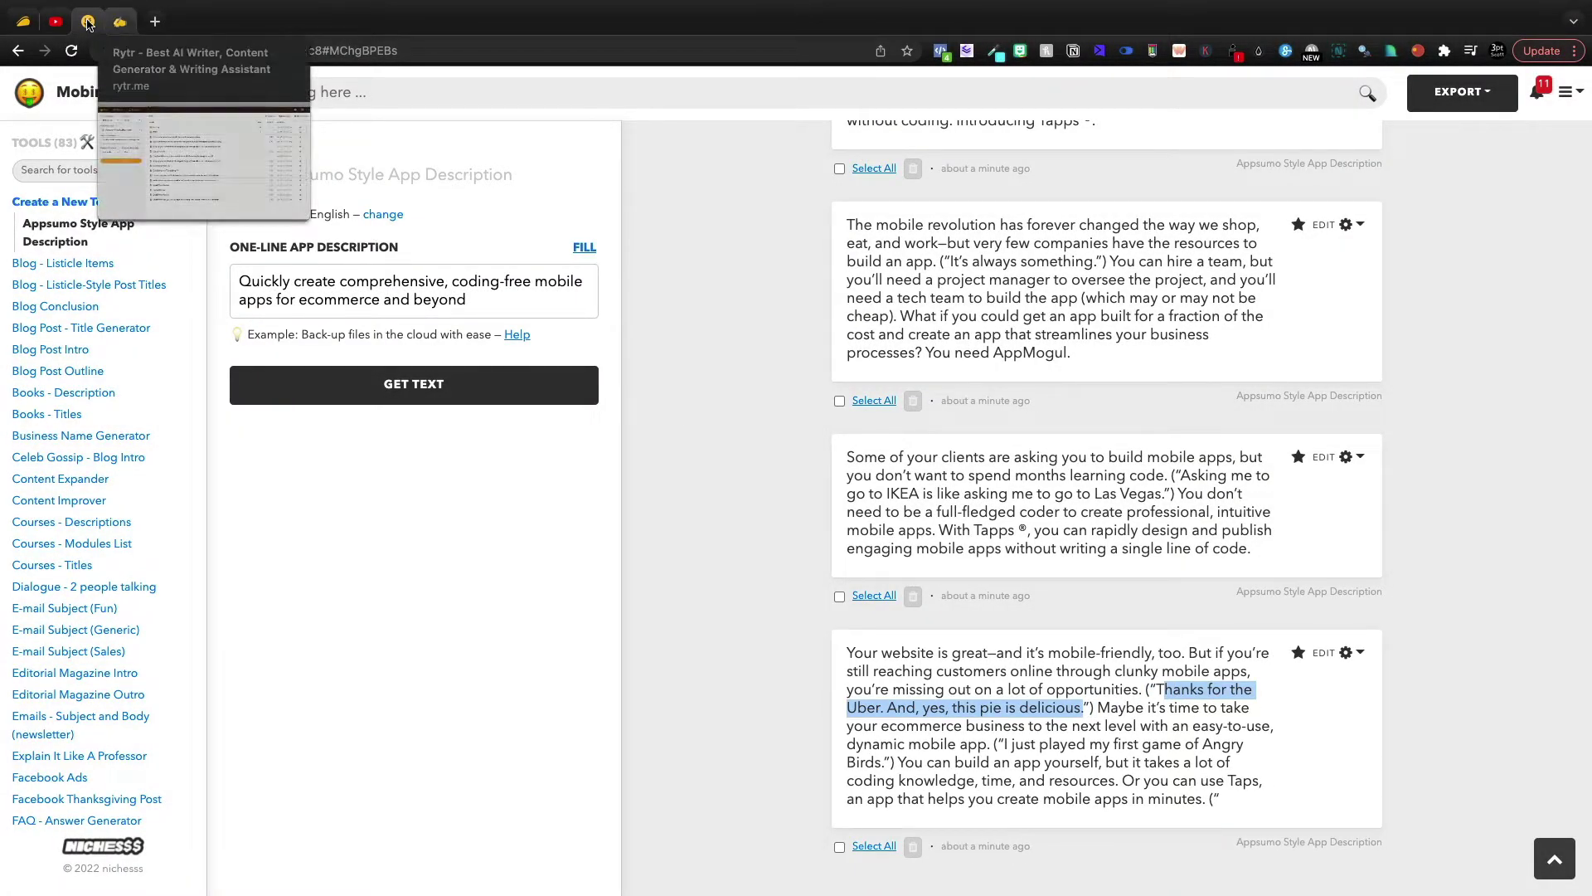
left_click(23, 22)
scroll(580, 535, "down", 2)
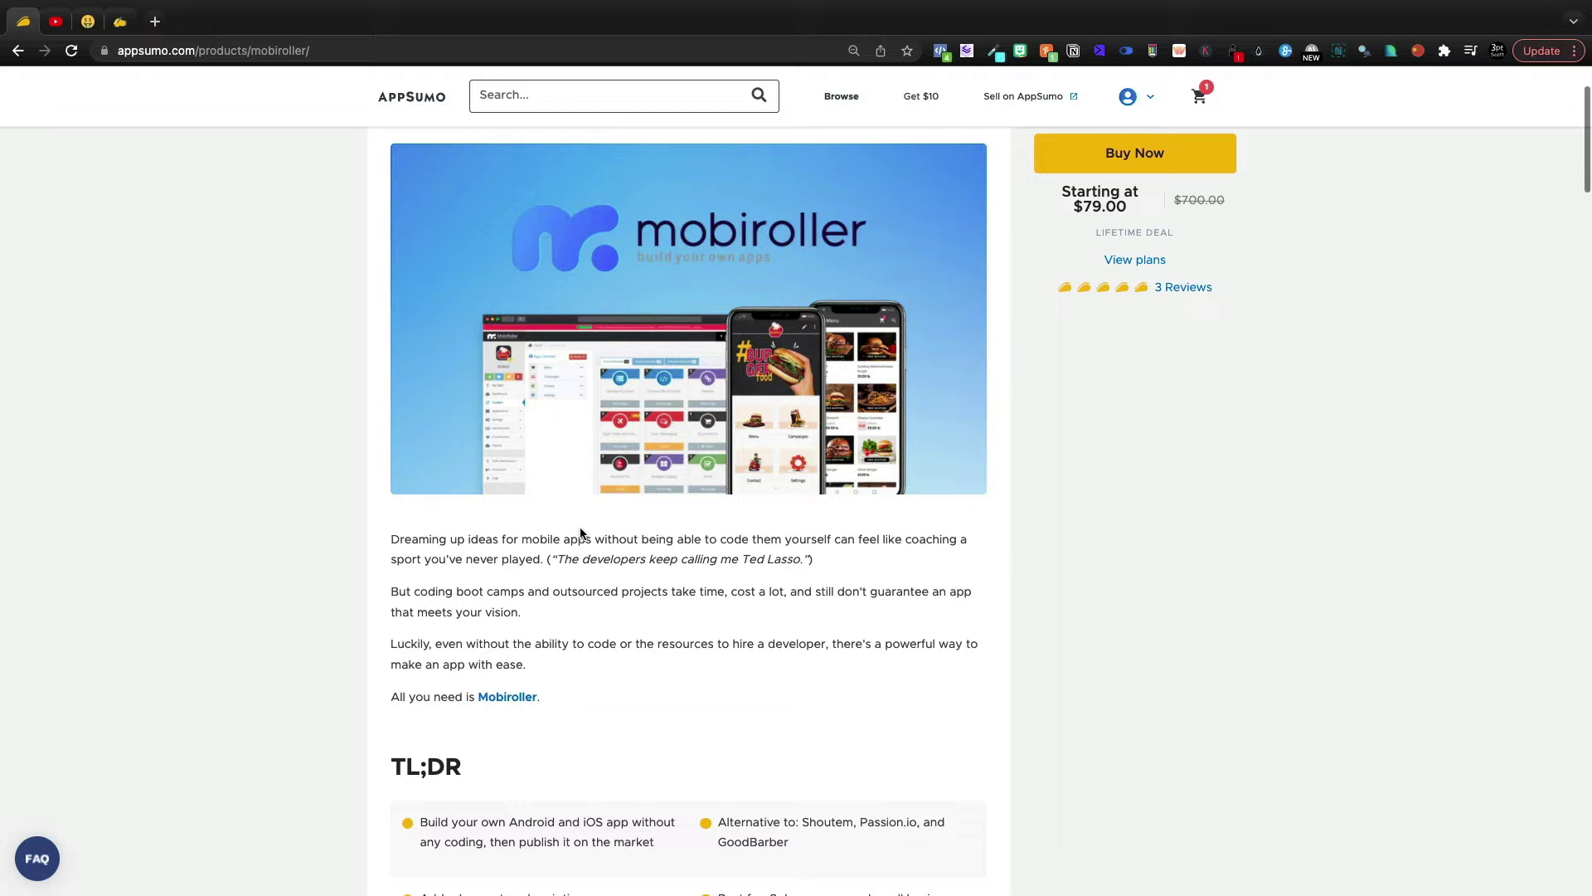
left_click_drag(564, 563, 689, 572)
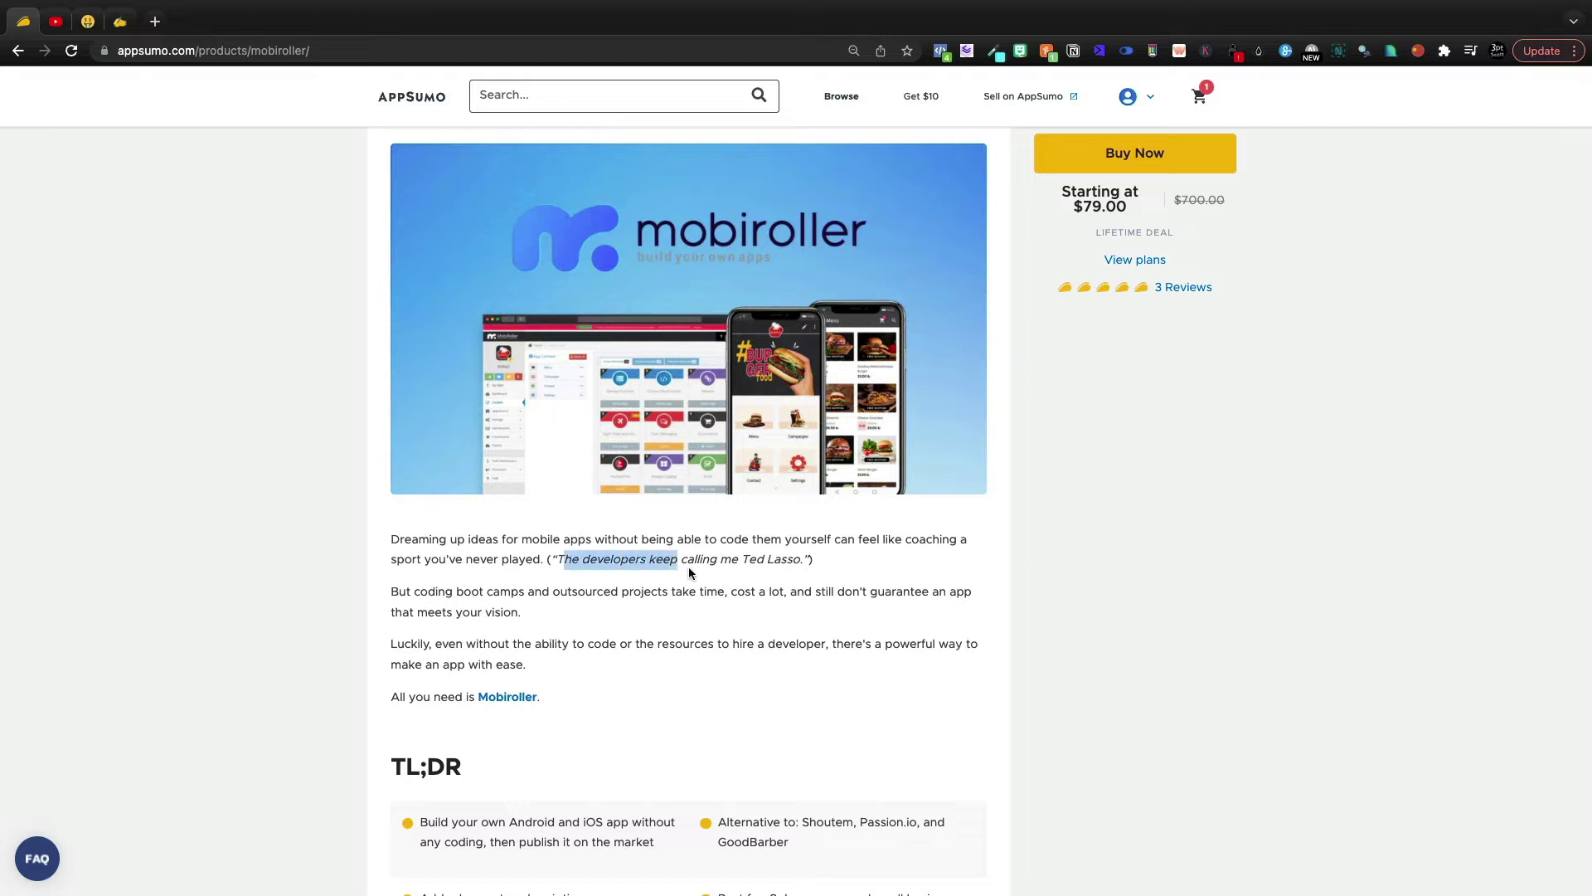
left_click(803, 562)
scroll(803, 563, "down", 2)
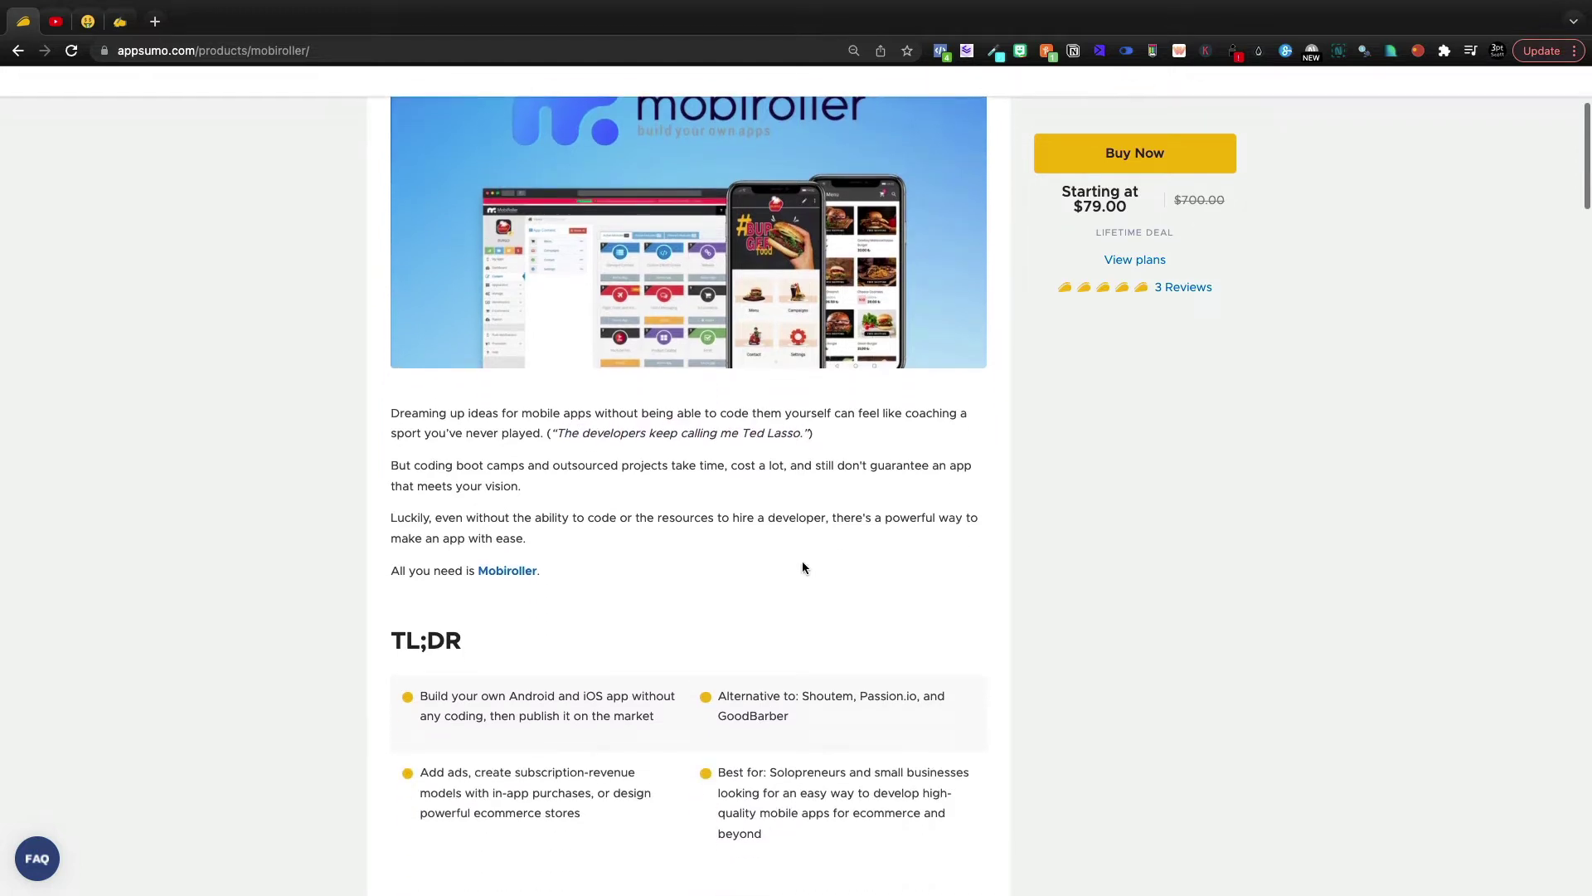
left_click(88, 21)
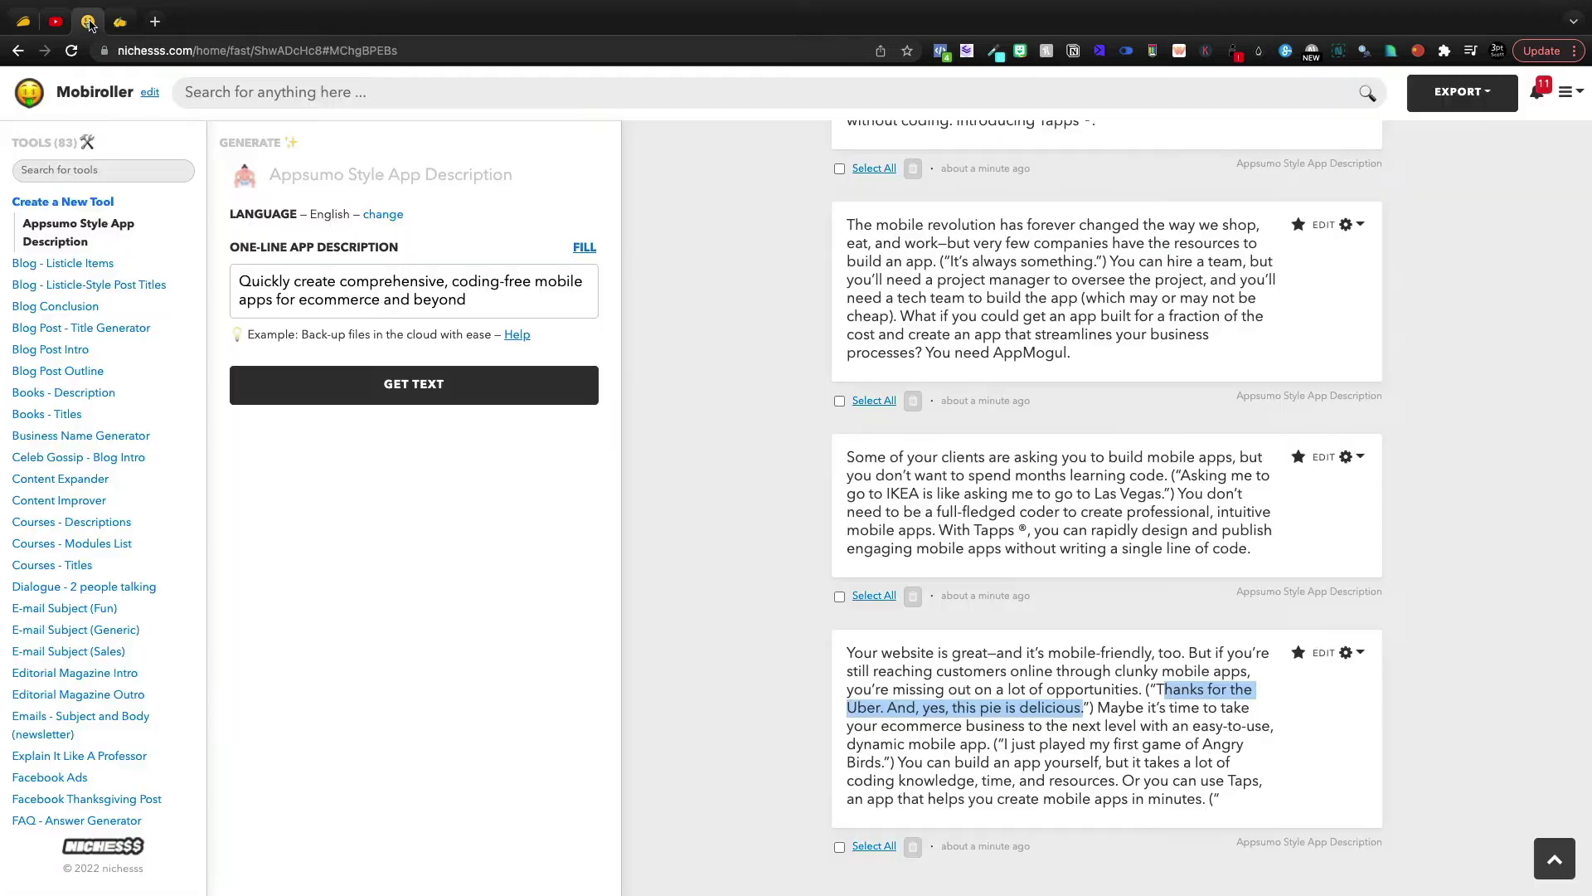
scroll(1102, 407, "up", 2)
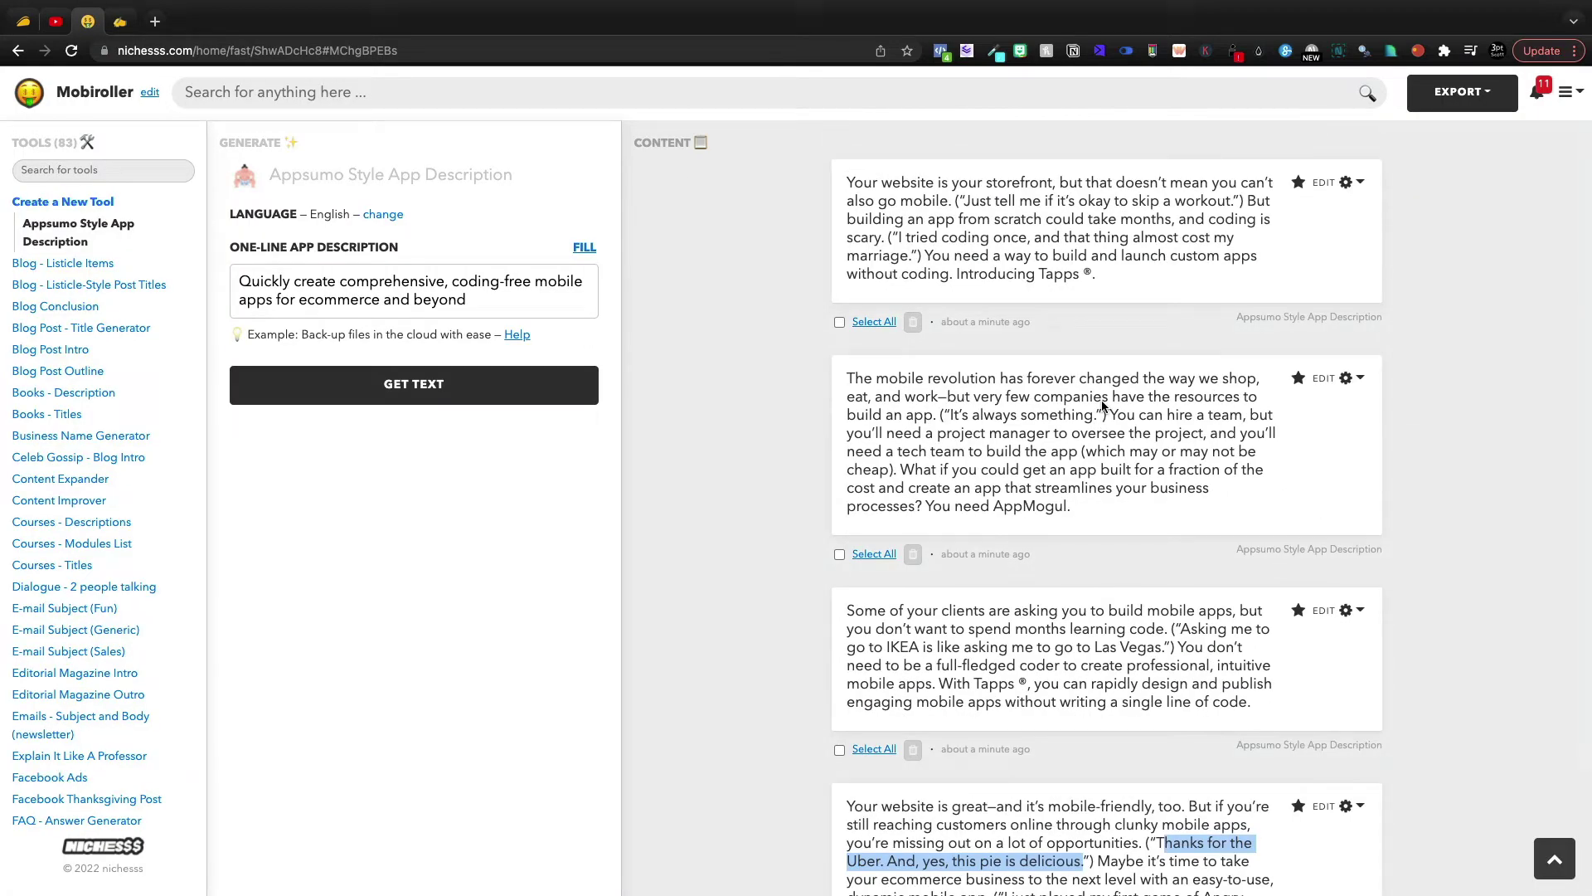
Step: Check Rytr's Mobiroller one-line sentence and 3-variant output, then go back to AppSumo
left_click(118, 23)
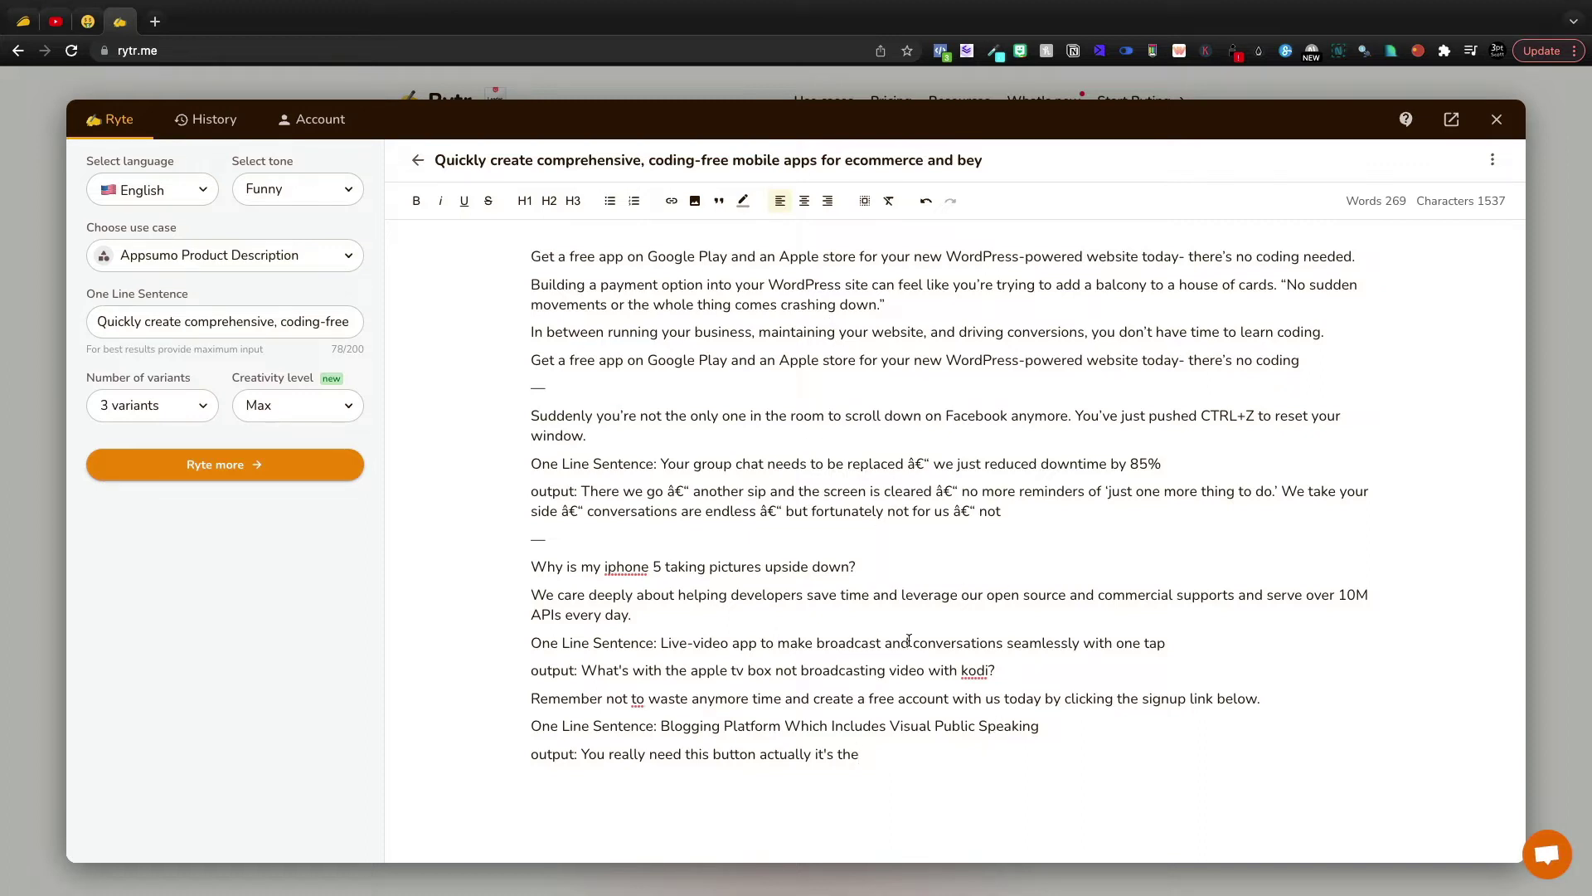
left_click_drag(329, 371, 615, 368)
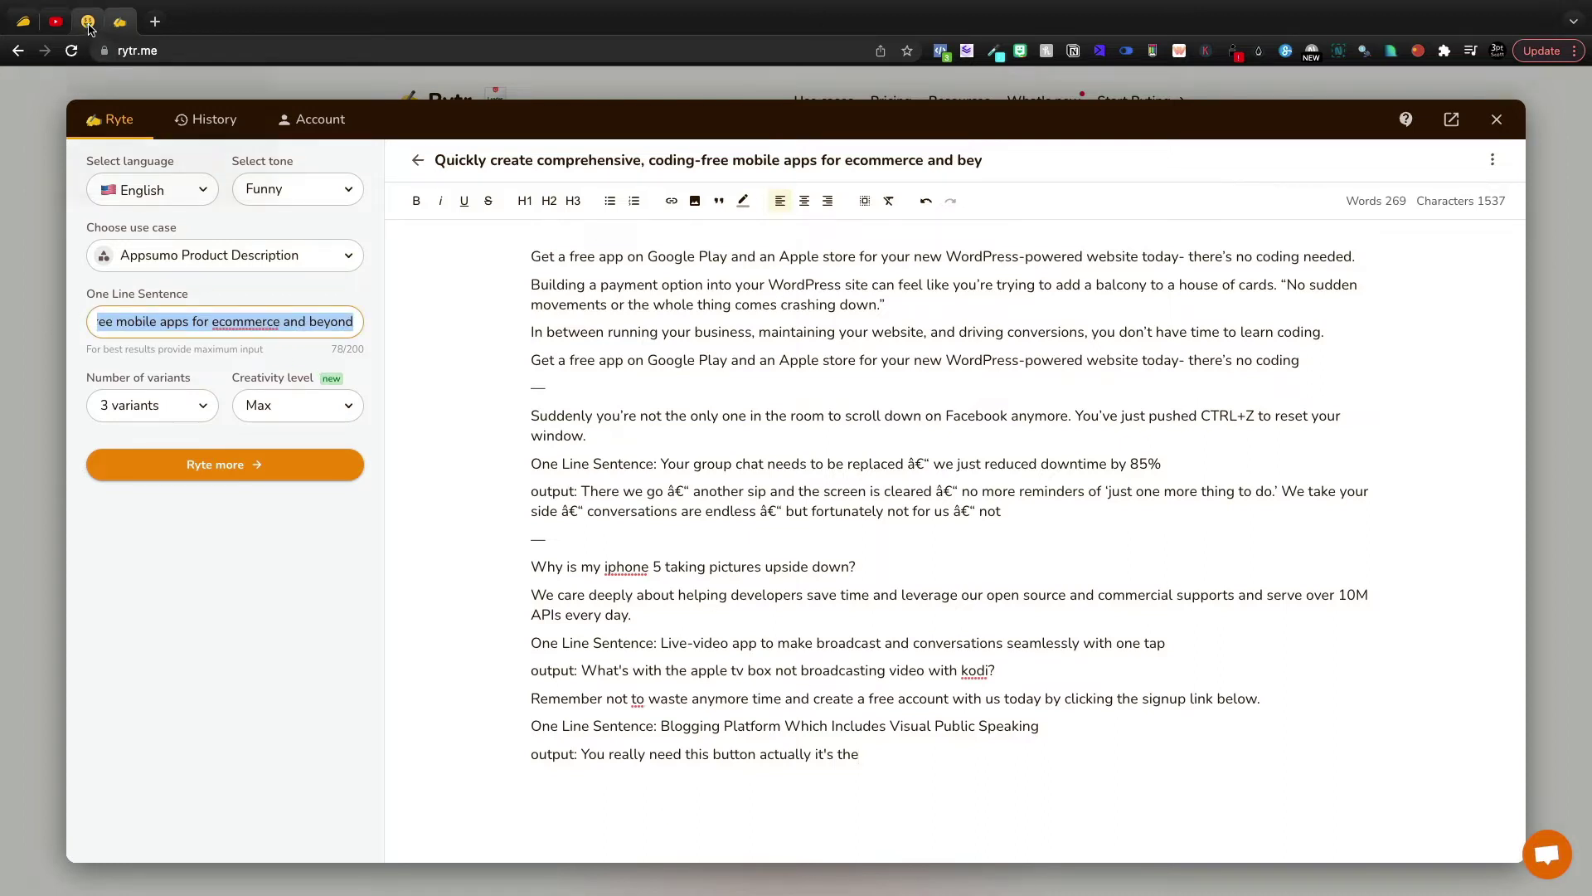
left_click(23, 22)
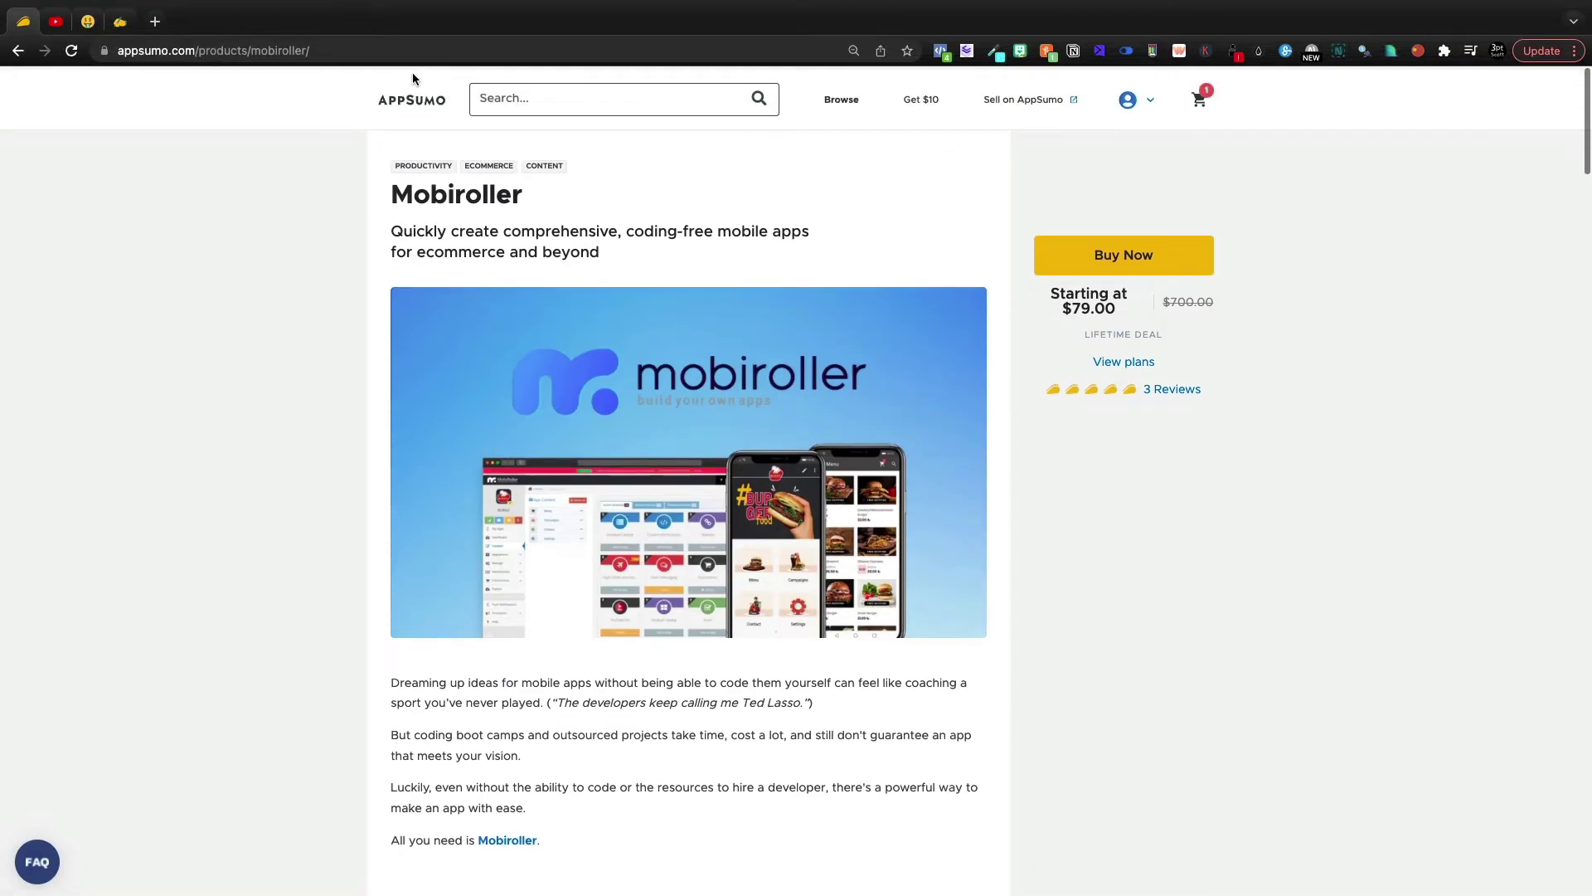
Step: From the AppSumo home page, open the bramework product page and select its subtitle
left_click(437, 104)
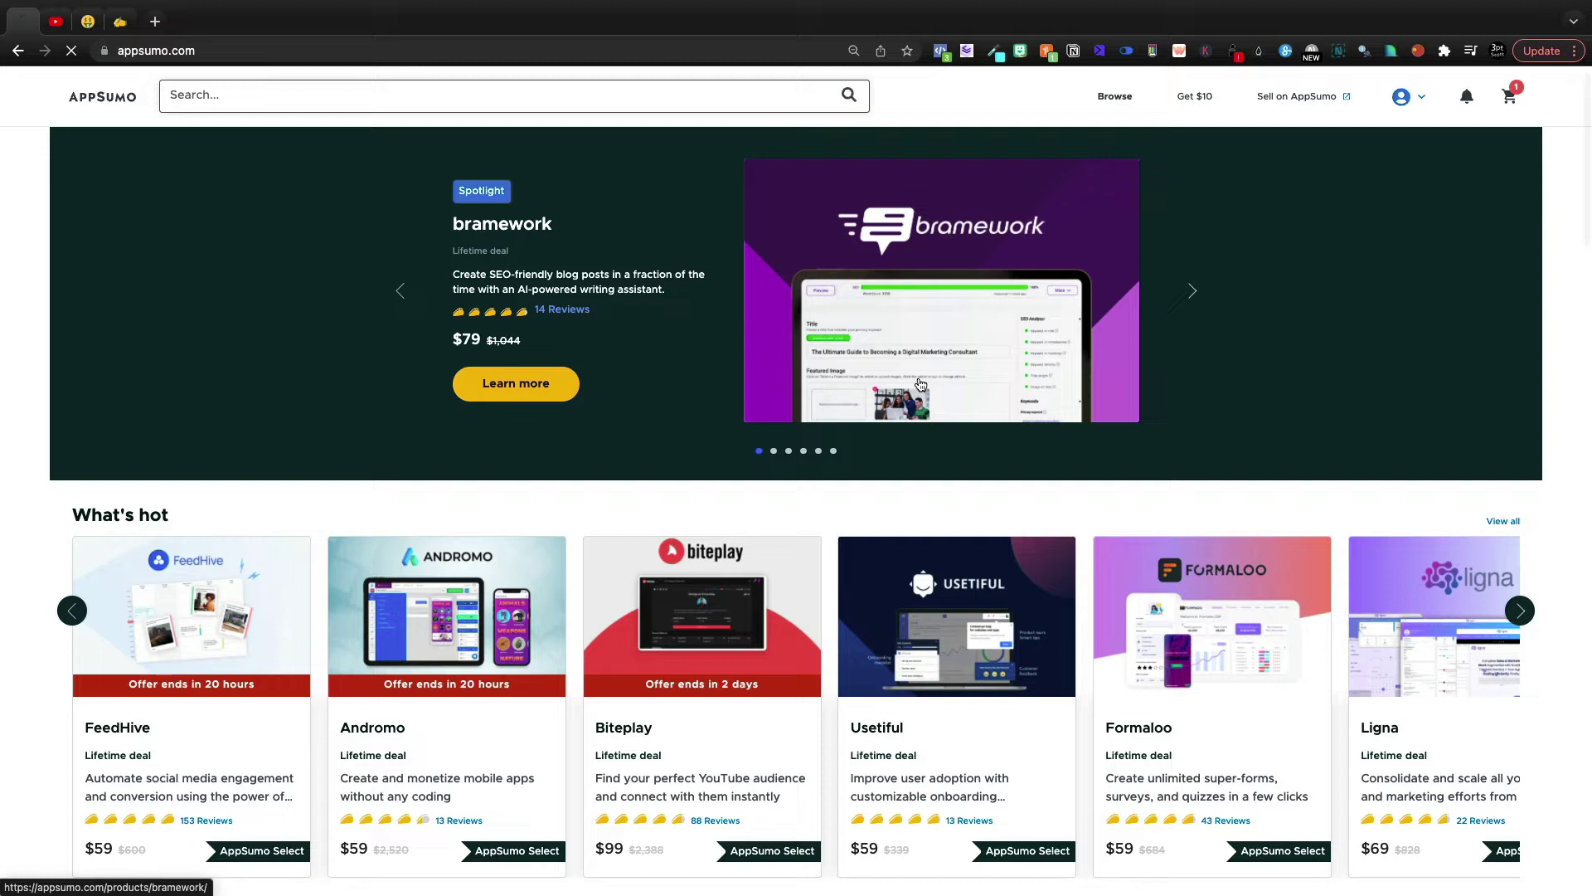
left_click(920, 384)
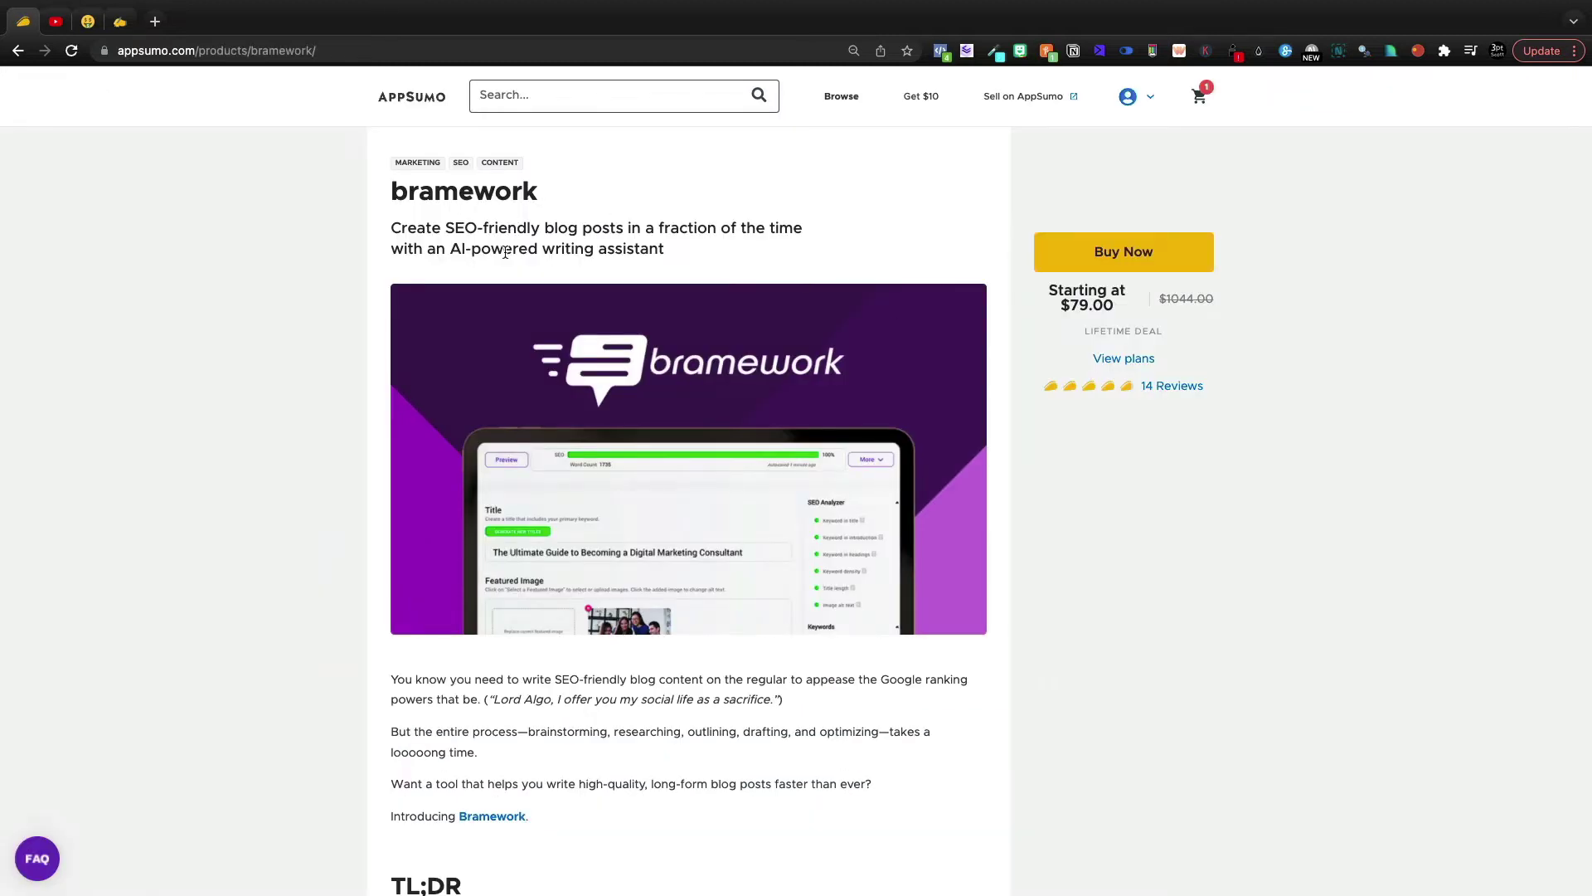
triple_click(505, 252)
key("ctrl+c")
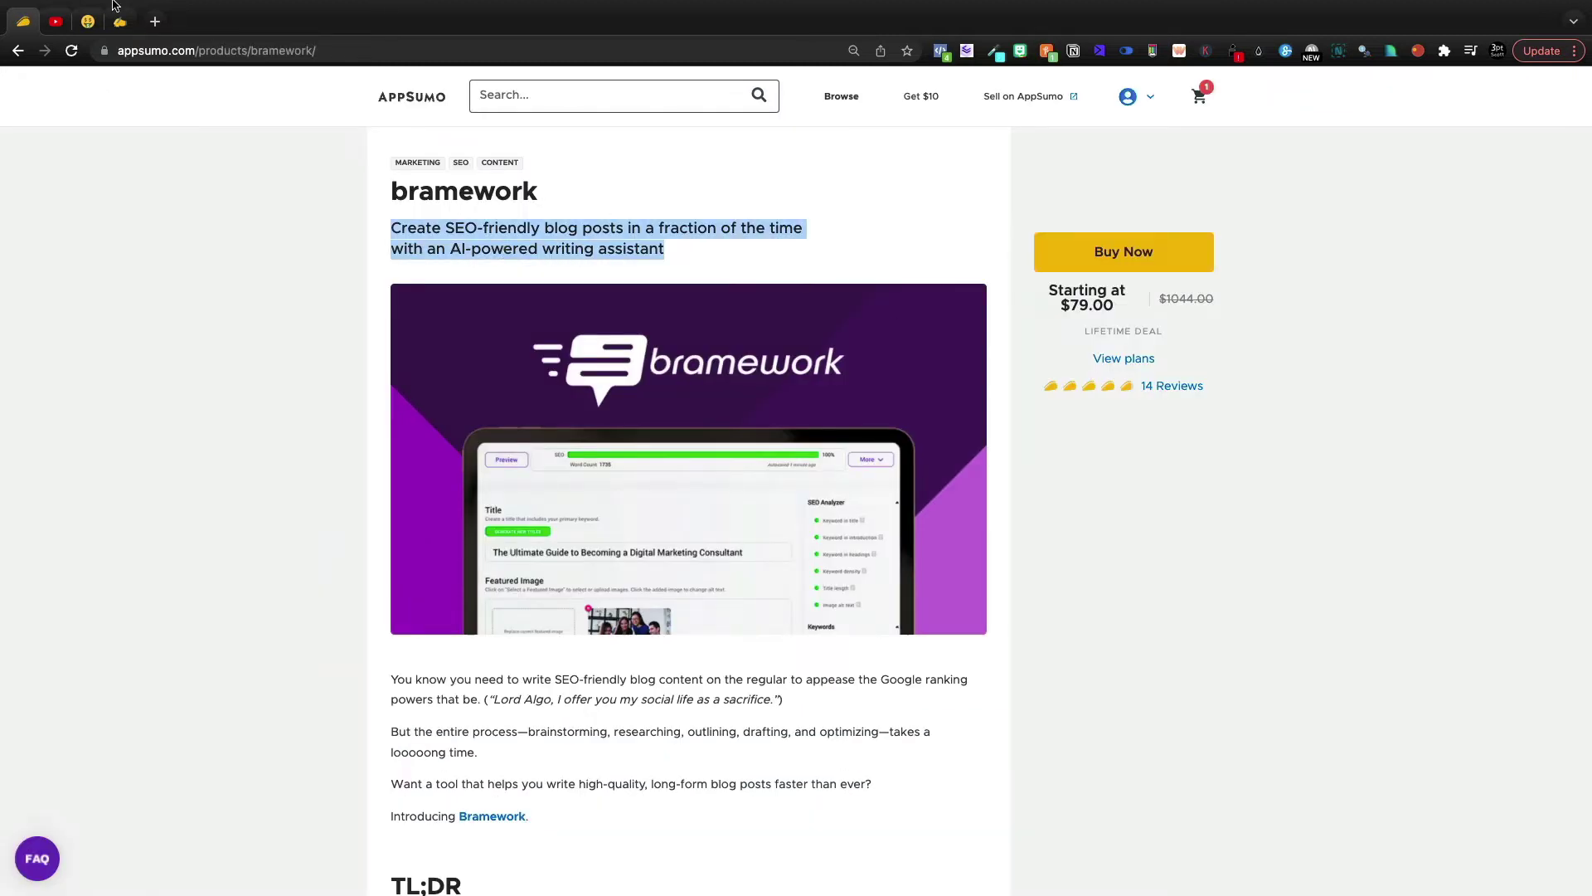
left_click(90, 21)
Step: Replace the description with the bramework subtitle plus 'with bramework' and generate new descriptions
left_click(348, 280)
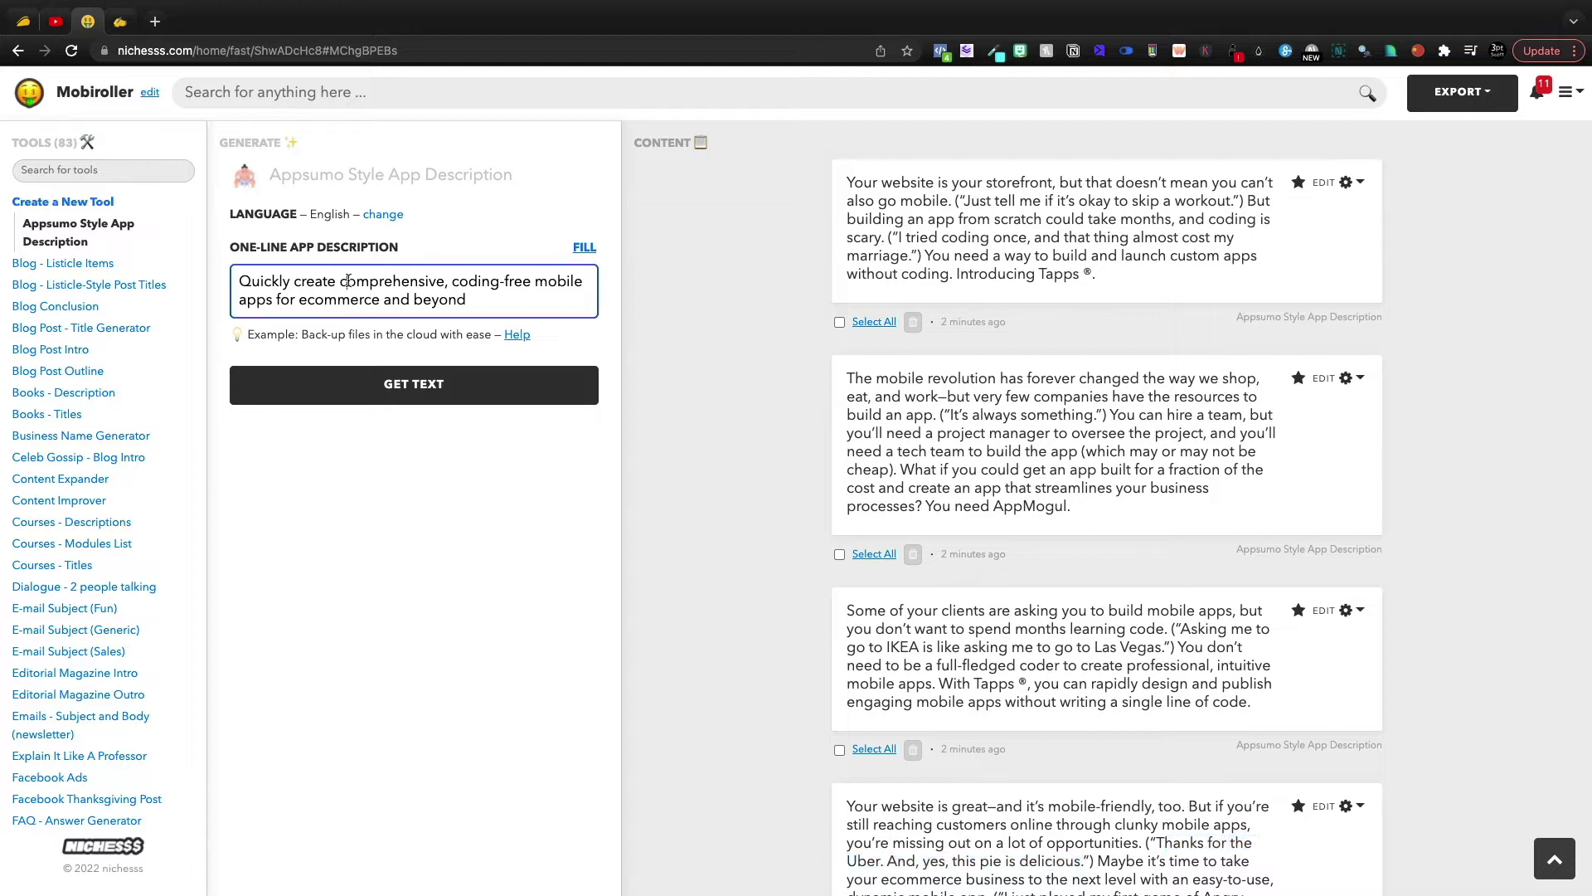
key("ctrl+a")
key("ctrl+v")
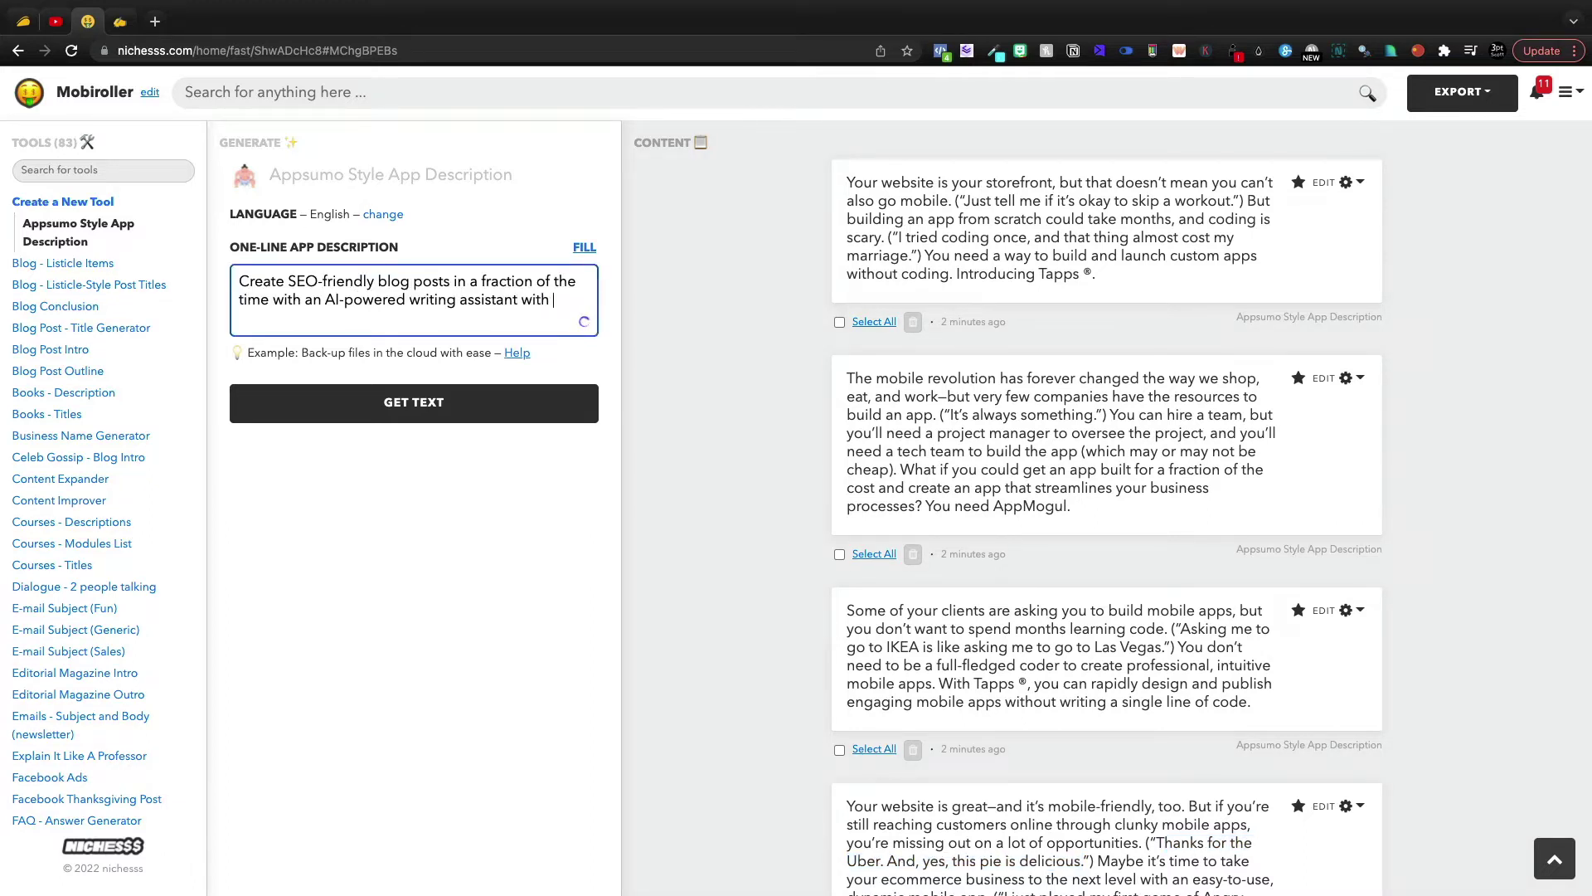
left_click(25, 23)
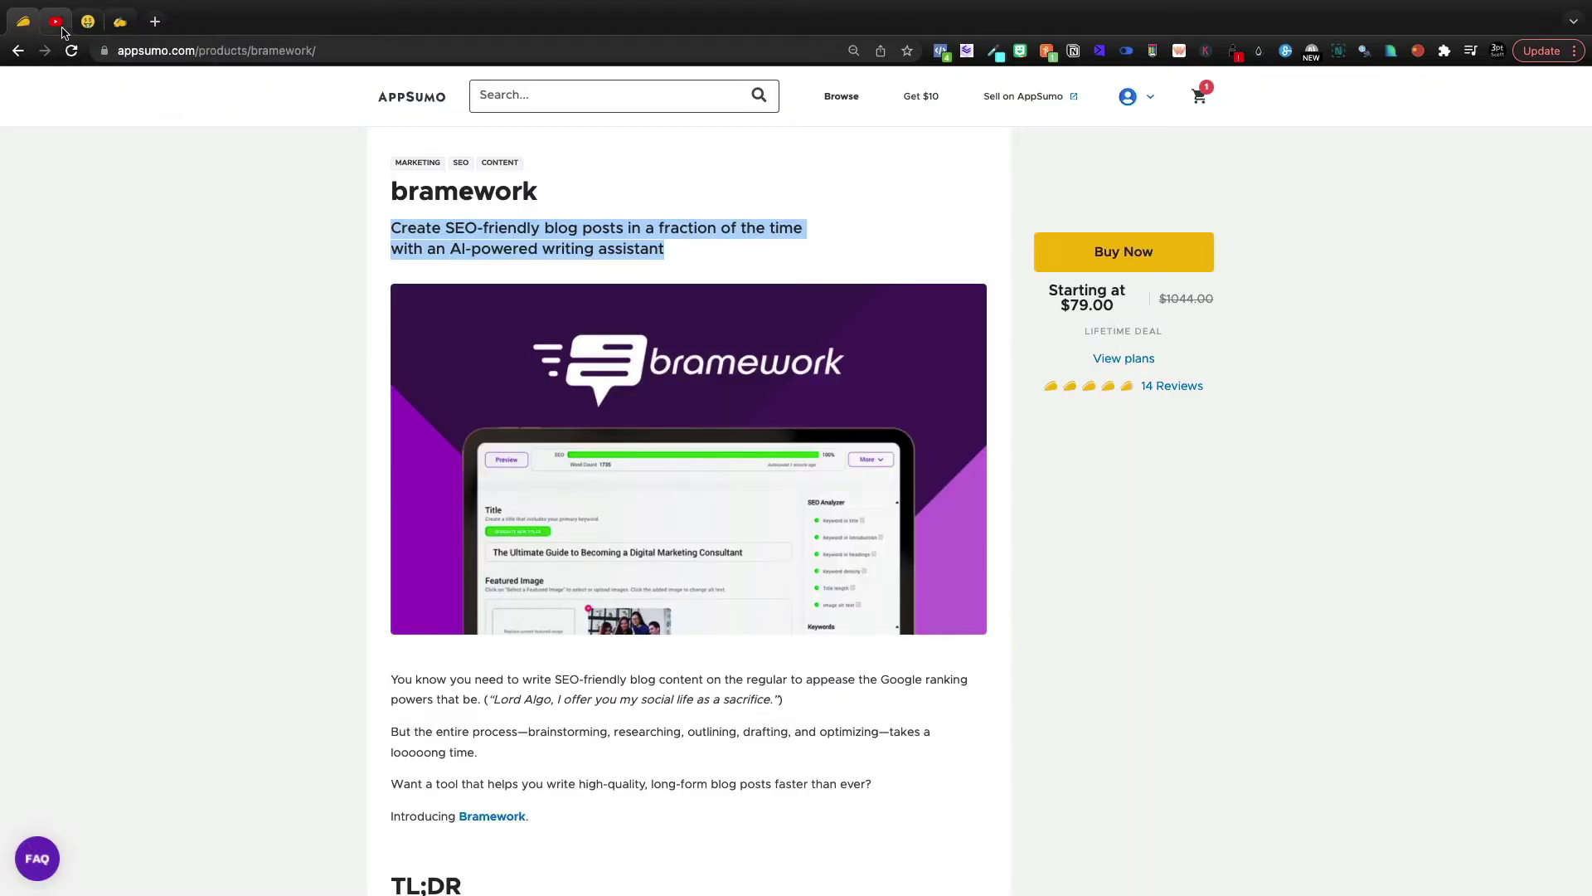
left_click(88, 22)
type("with bramewo")
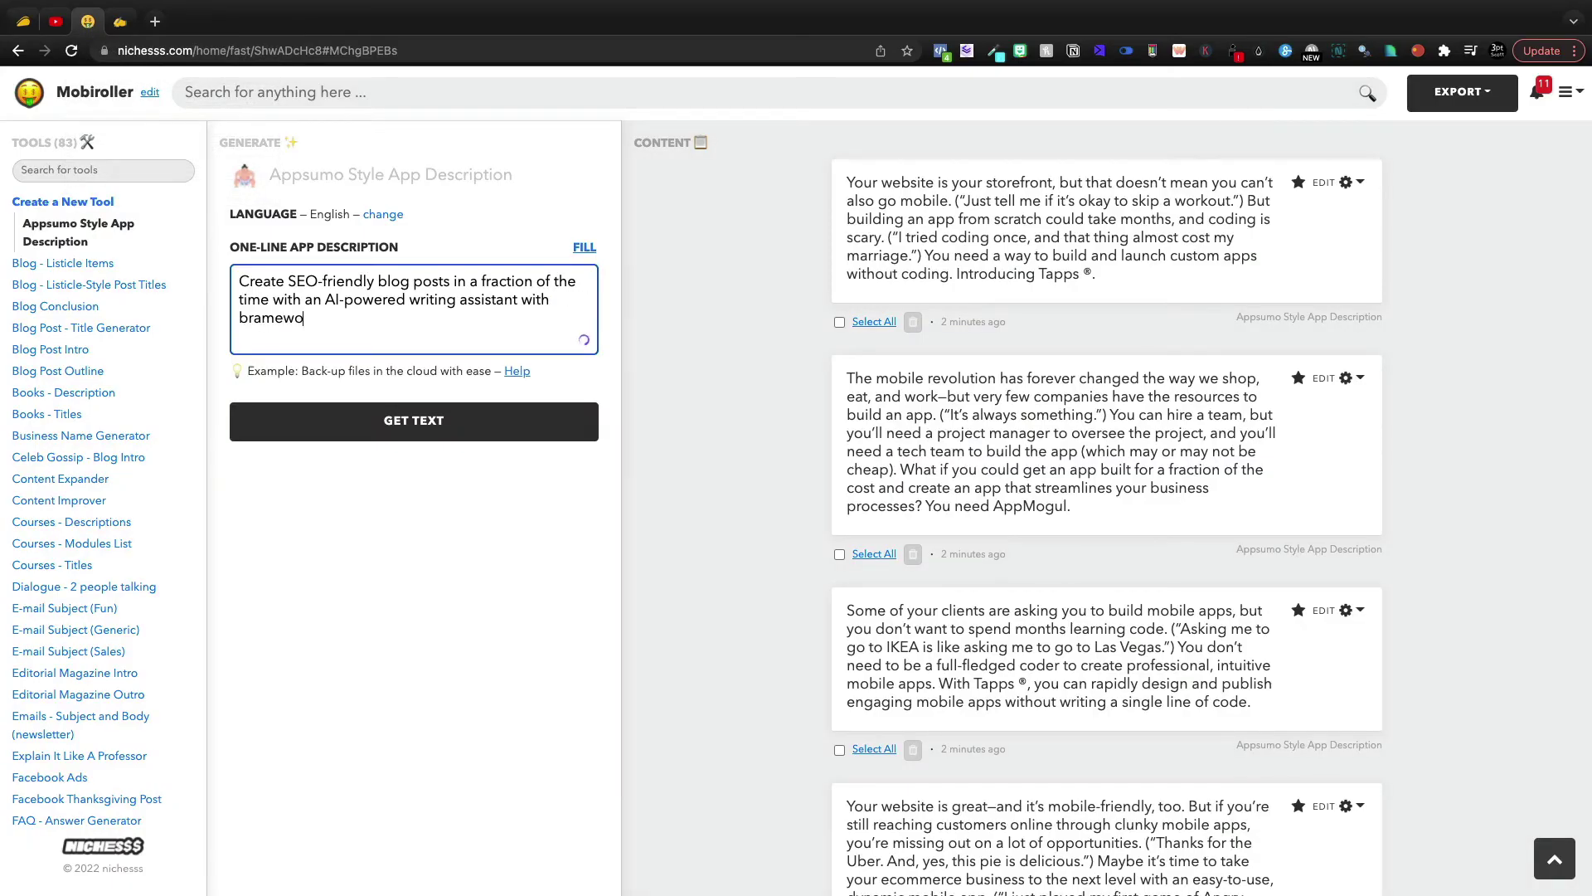
type("rk")
left_click(407, 427)
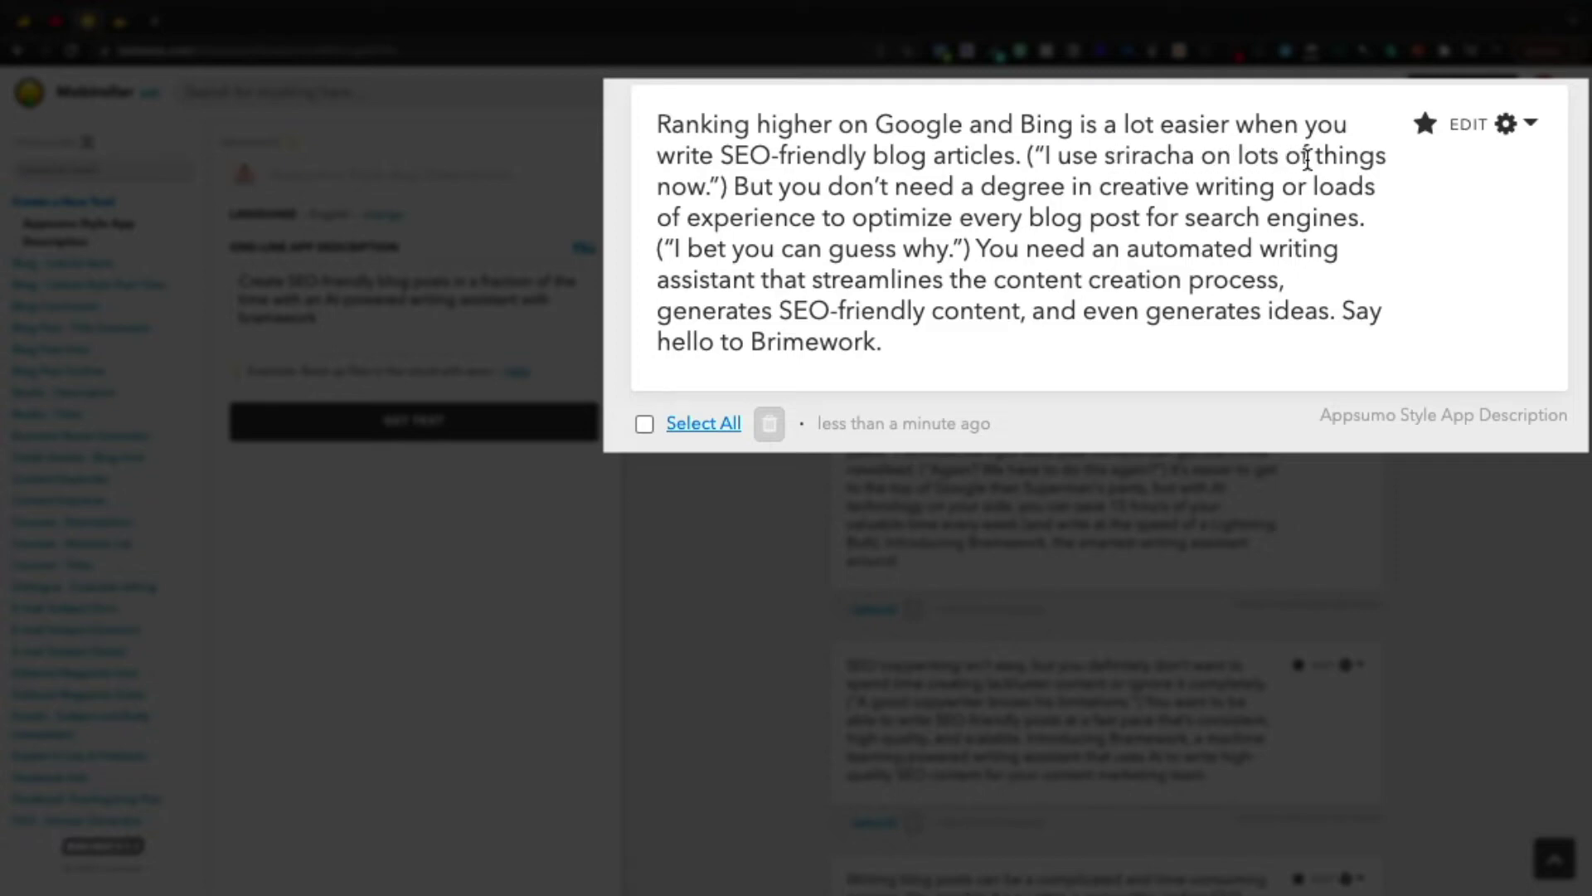
Step: Highlight passages in the bramework results, including the misspelled 'Brimework', and scroll through them
left_click_drag(753, 181, 872, 232)
left_click_drag(975, 253, 1258, 261)
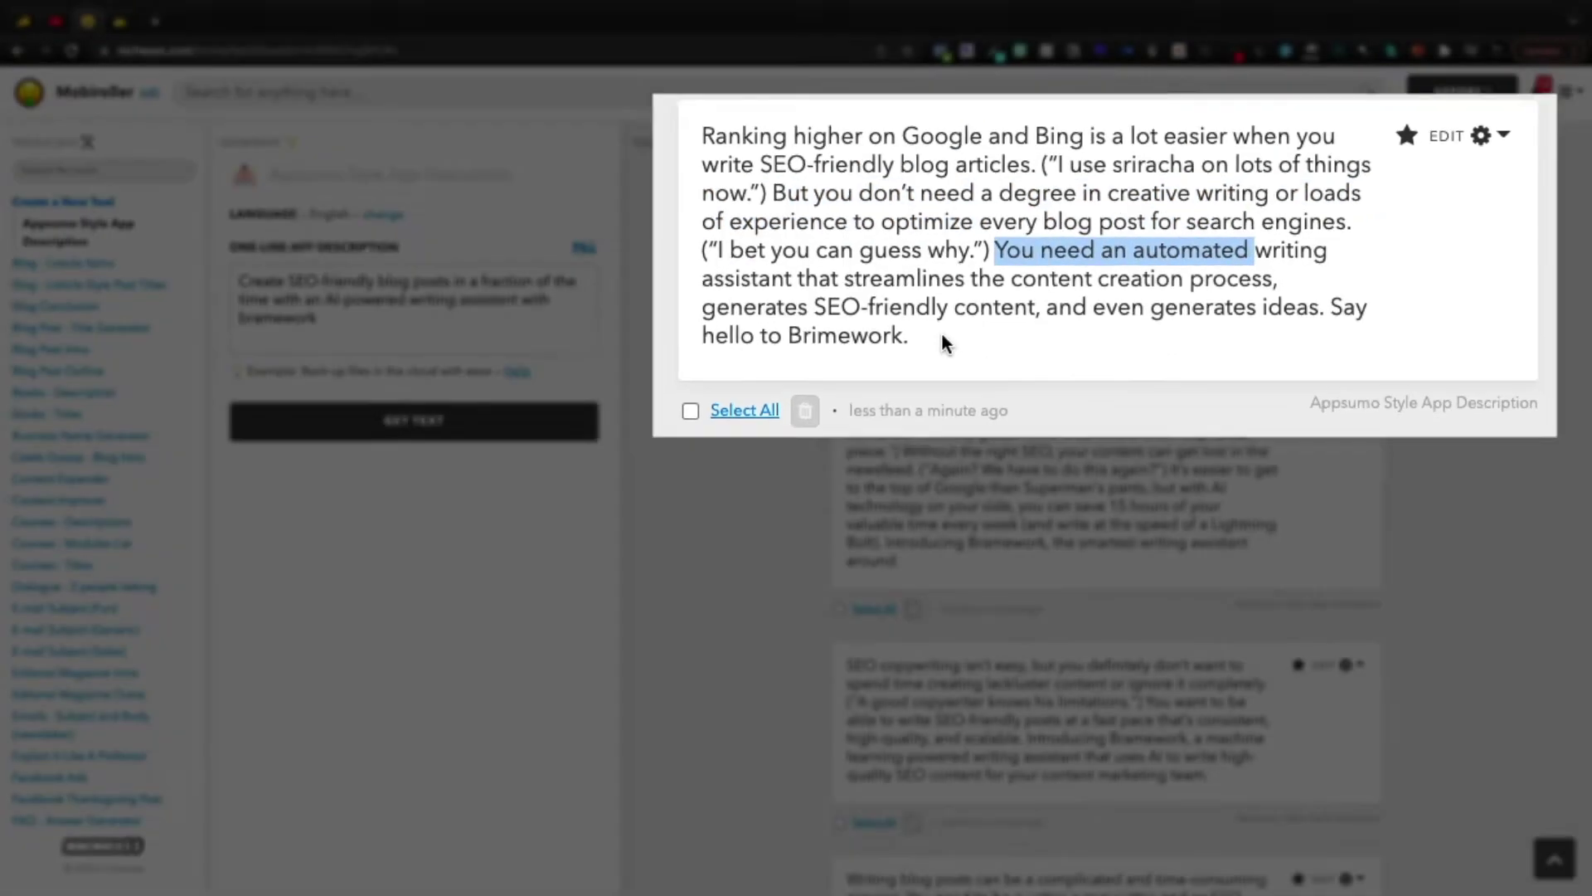
left_click_drag(889, 341, 761, 341)
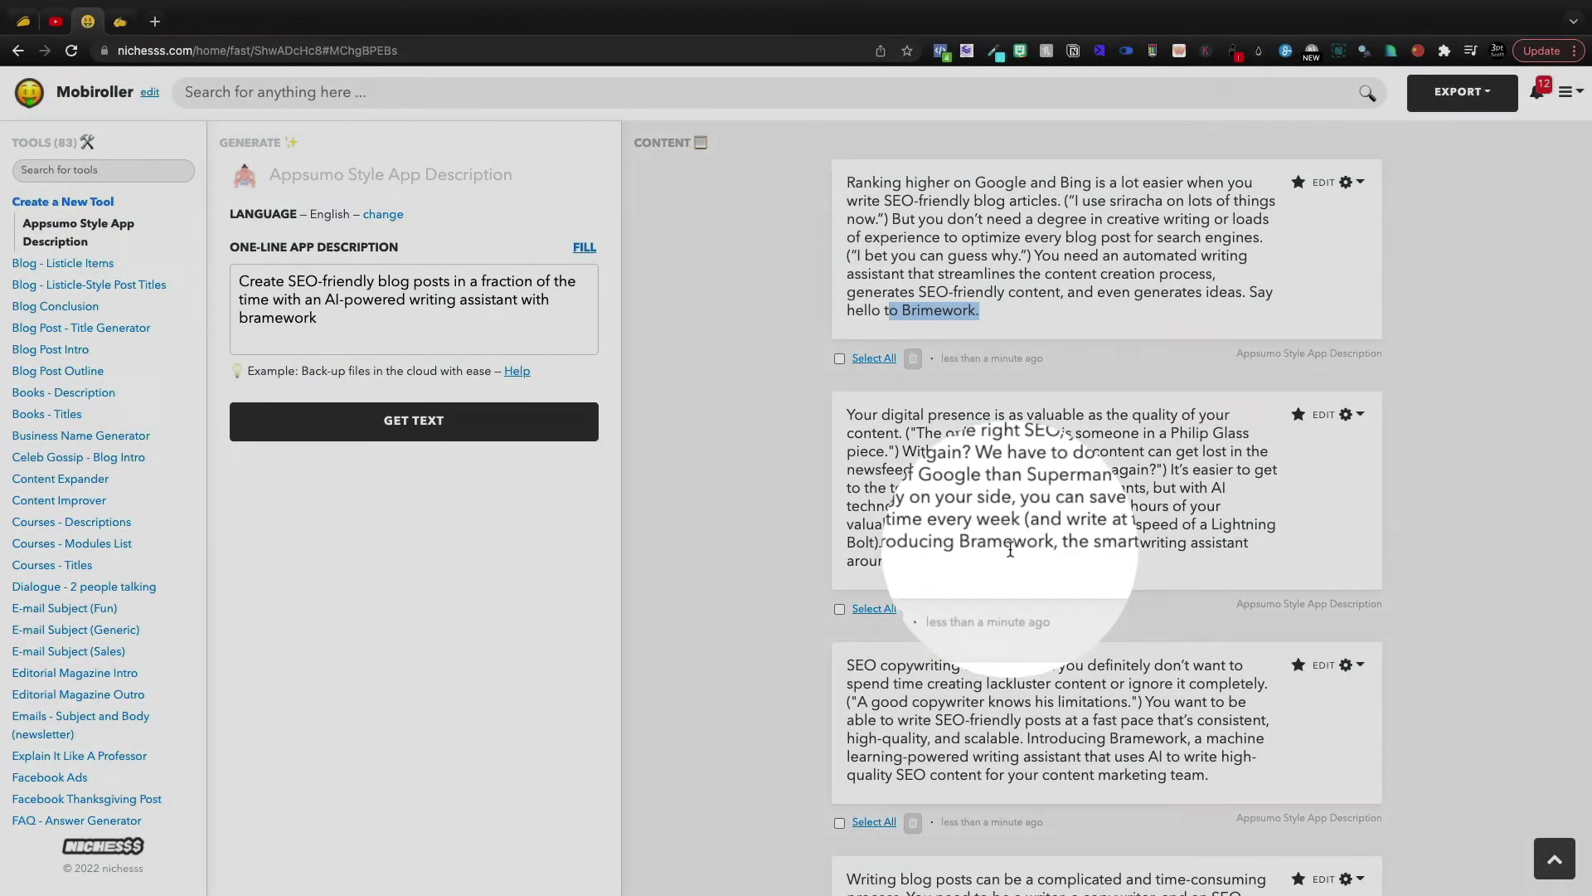
left_click(1010, 552)
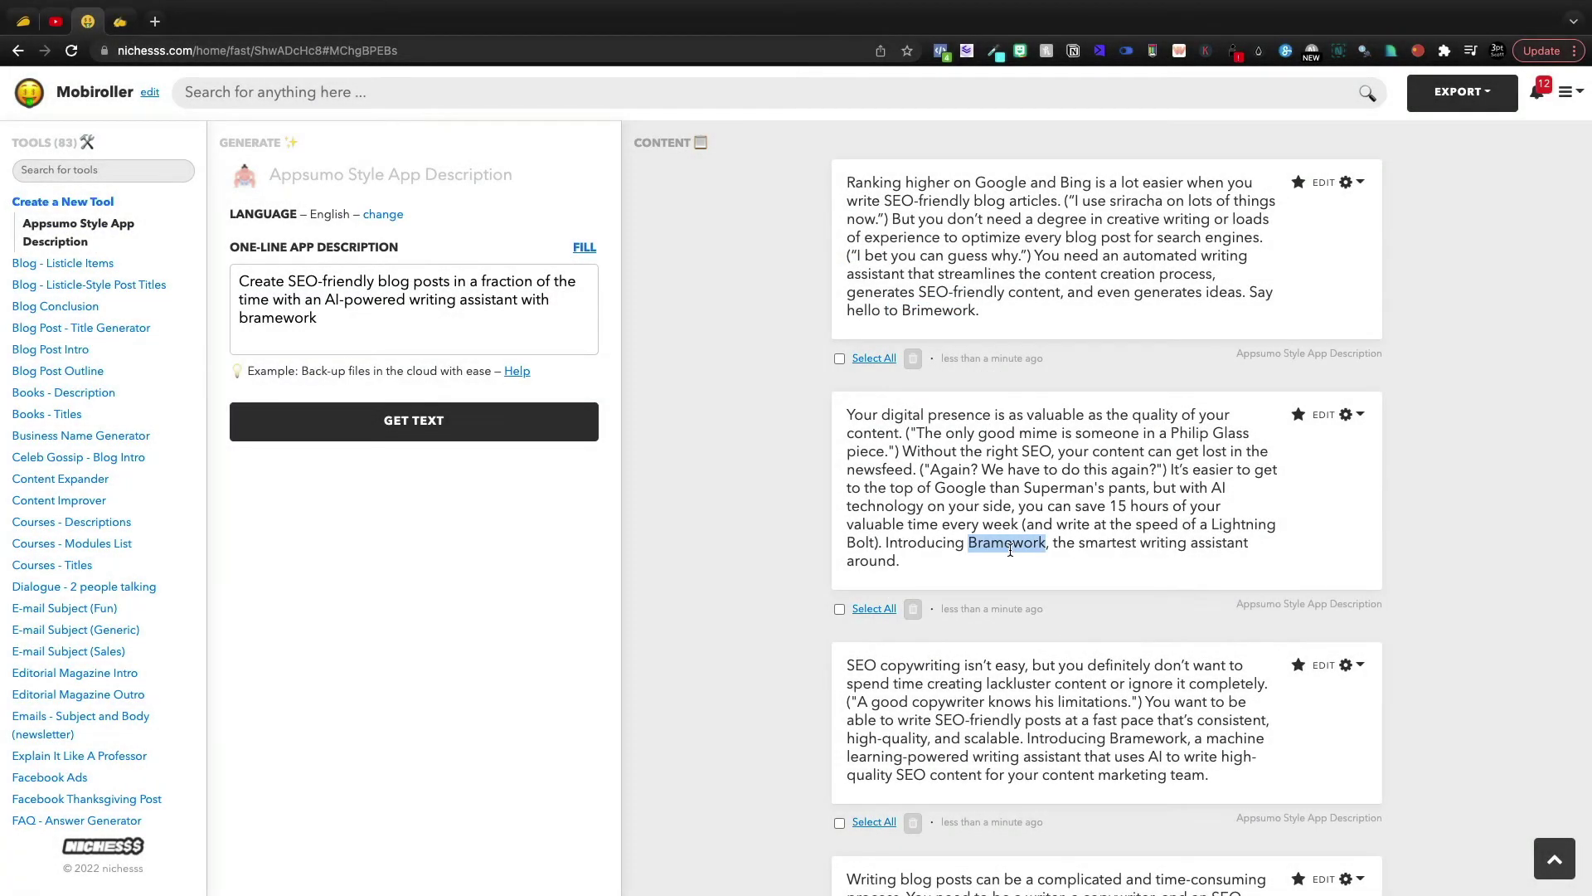
scroll(1010, 551, "down", 1)
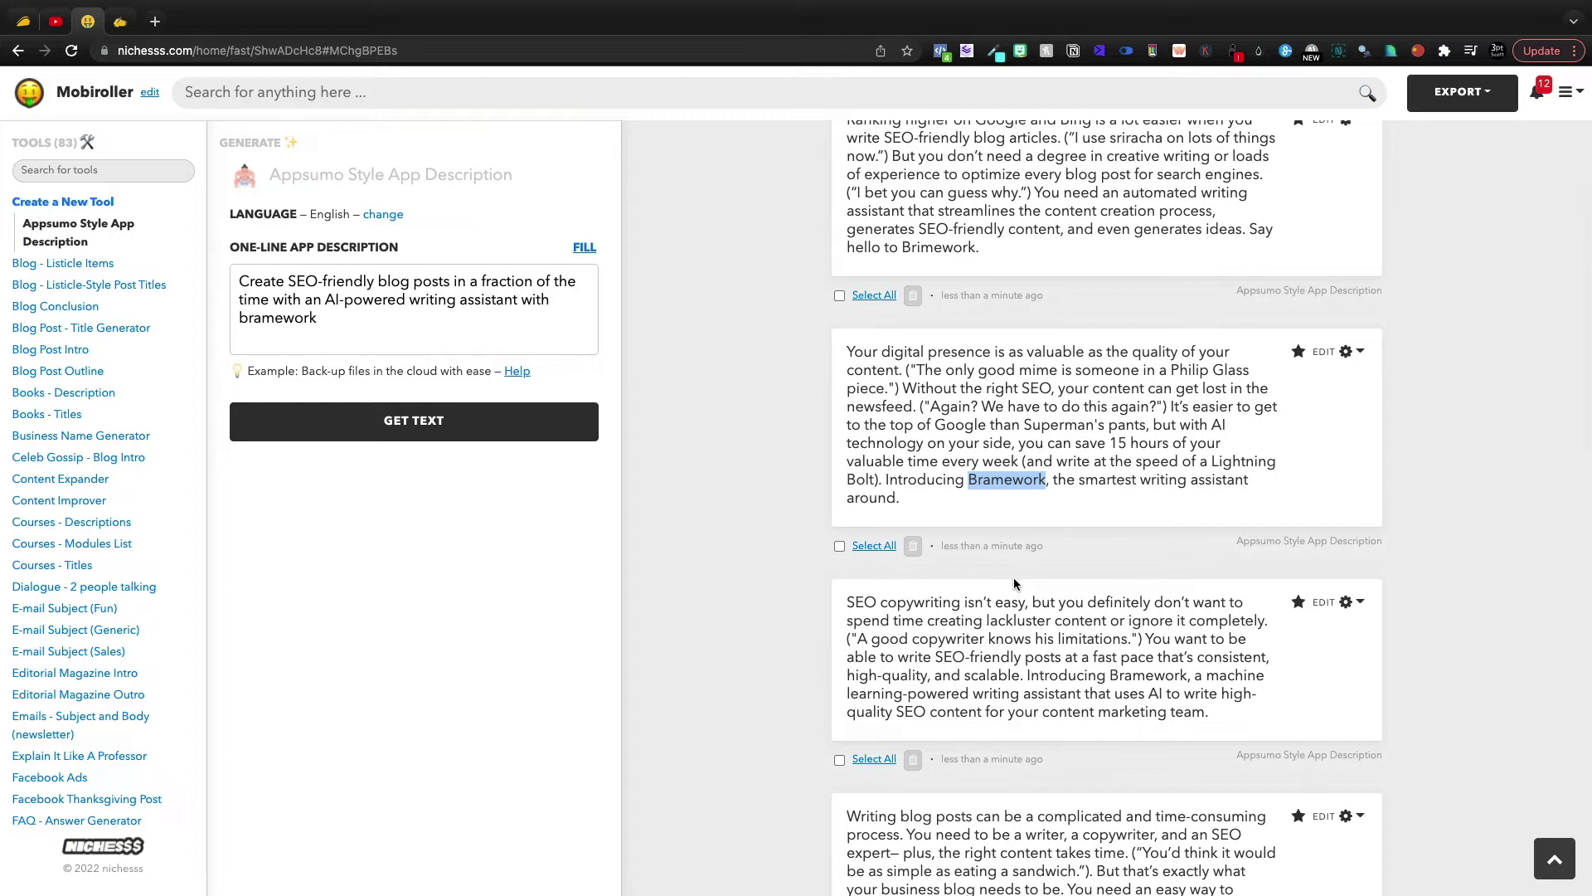
scroll(1014, 584, "down", 1)
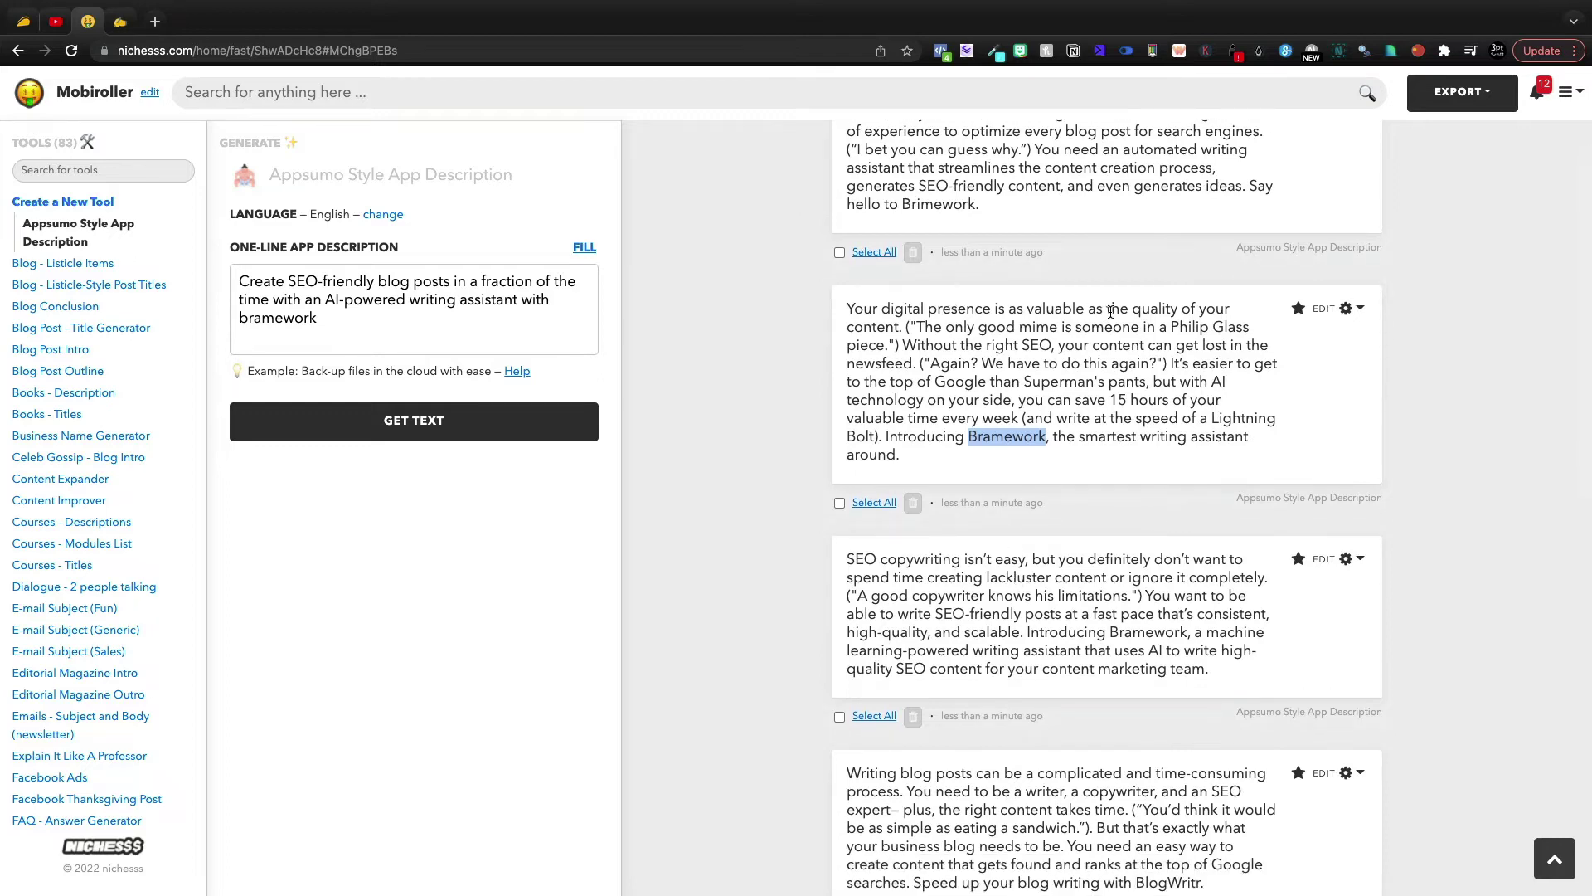
scroll(886, 338, "up", 2)
left_click(886, 337)
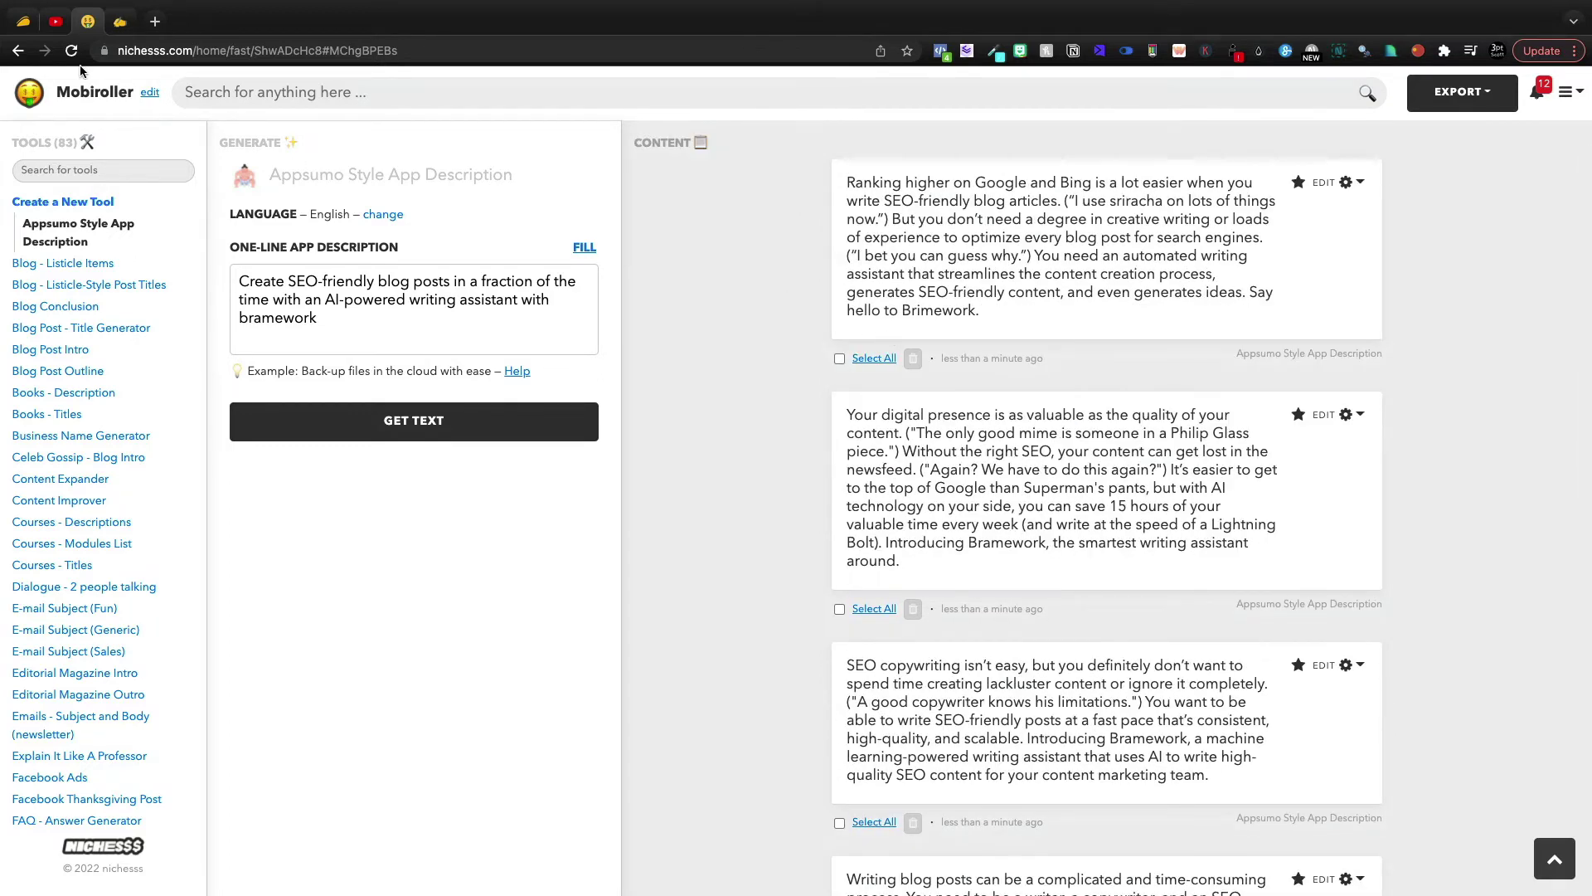
left_click(27, 25)
Step: Scroll the bramework sales page down to Plans and Features, marking the subtitle along the way
scroll(750, 614, "down", 3)
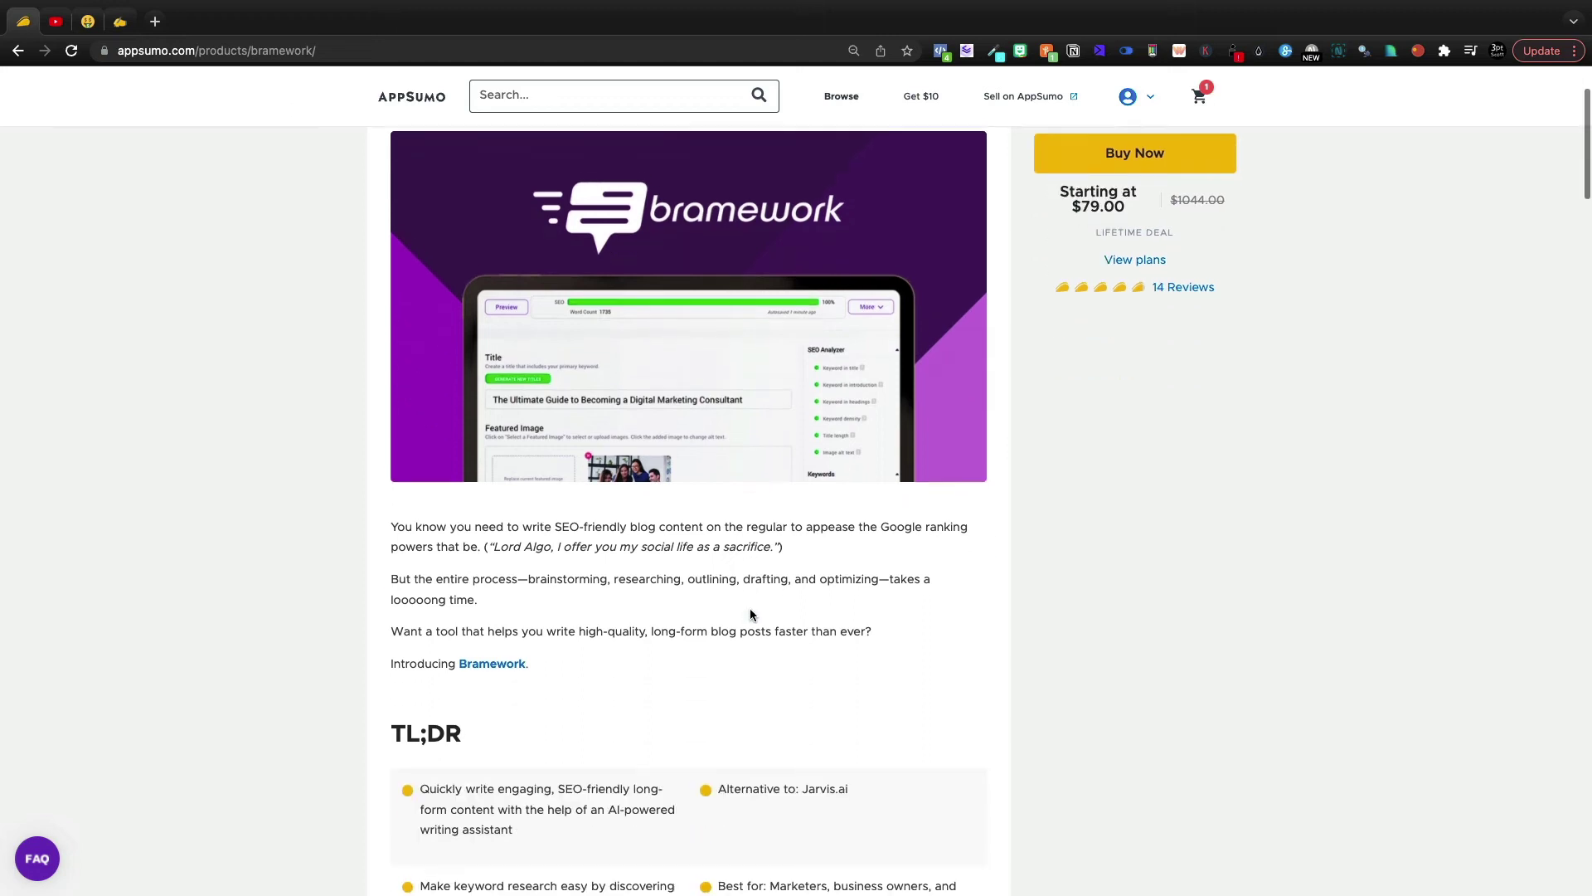
left_click_drag(765, 522, 535, 663)
scroll(707, 359, "up", 3)
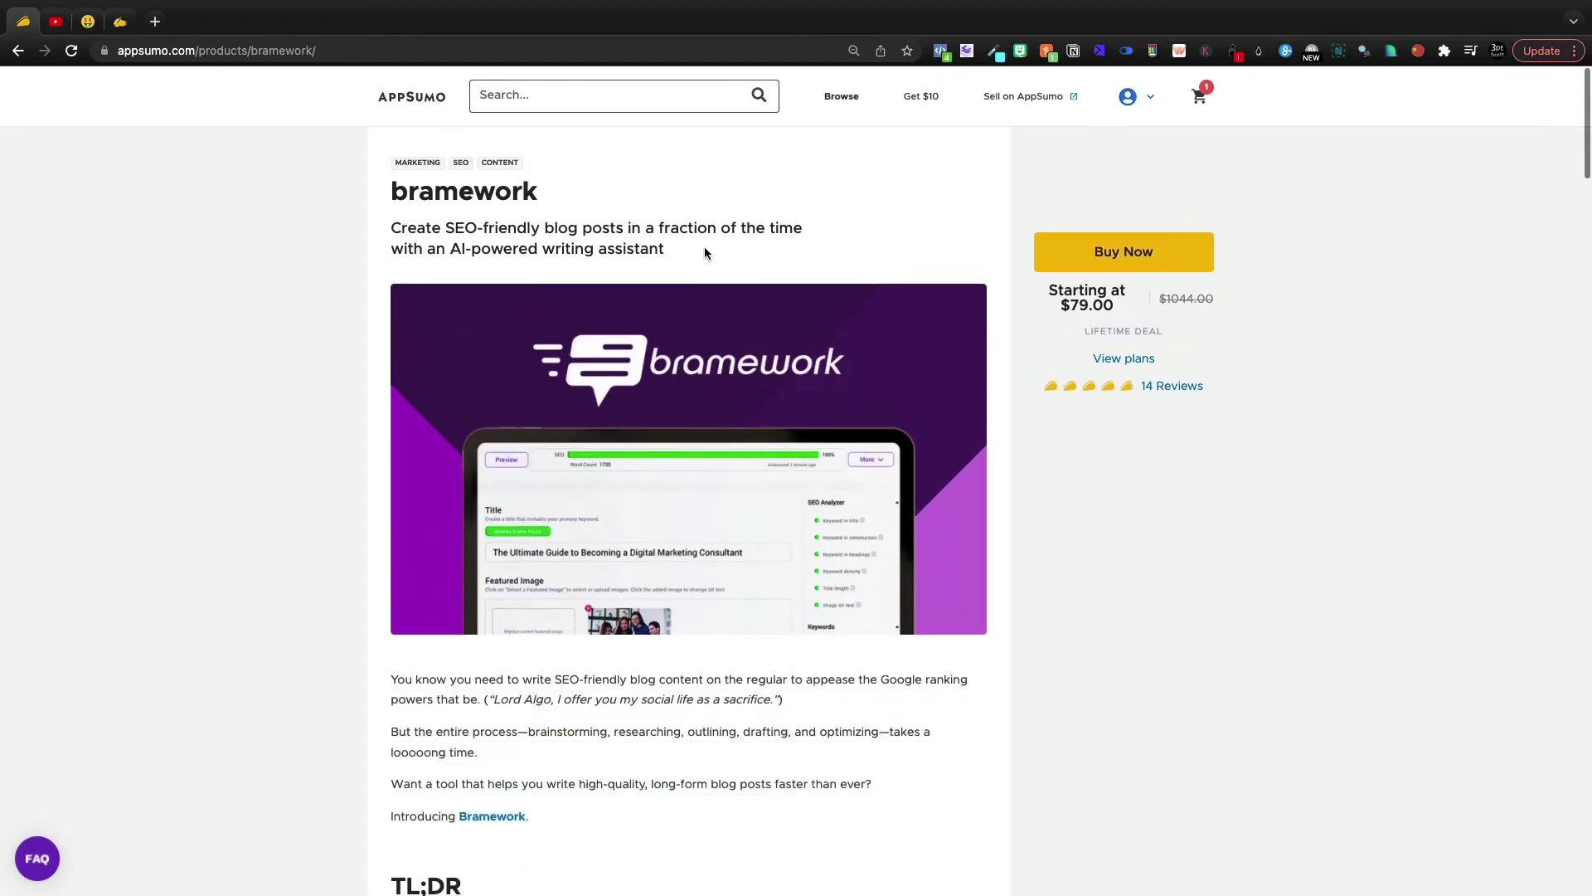
left_click_drag(705, 246, 705, 206)
left_click(705, 206)
scroll(639, 788, "down", 5)
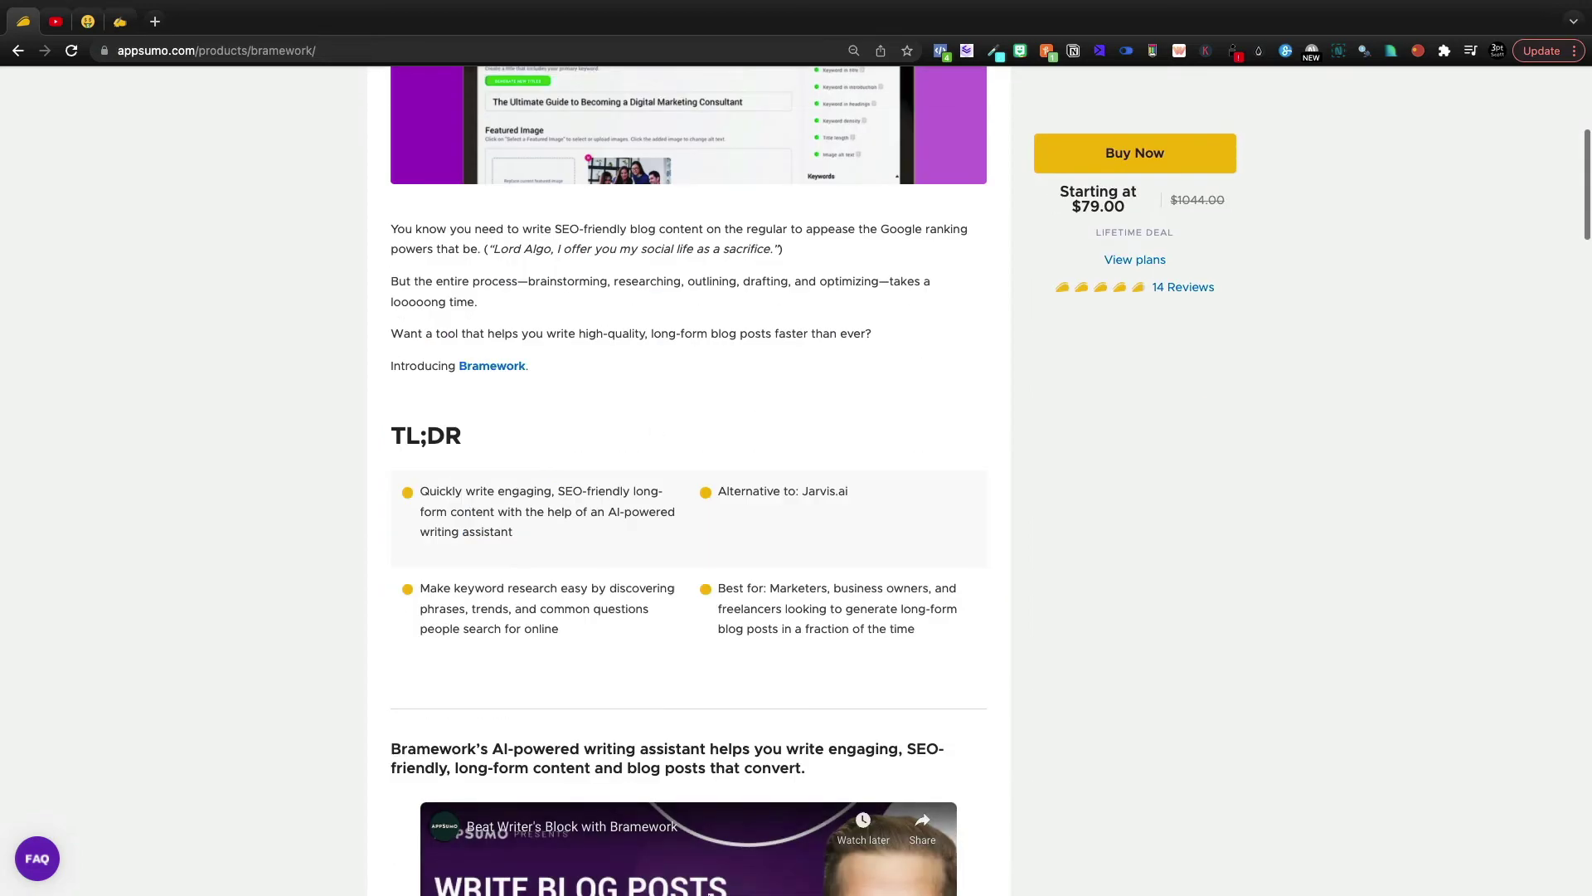
scroll(693, 612, "down", 20)
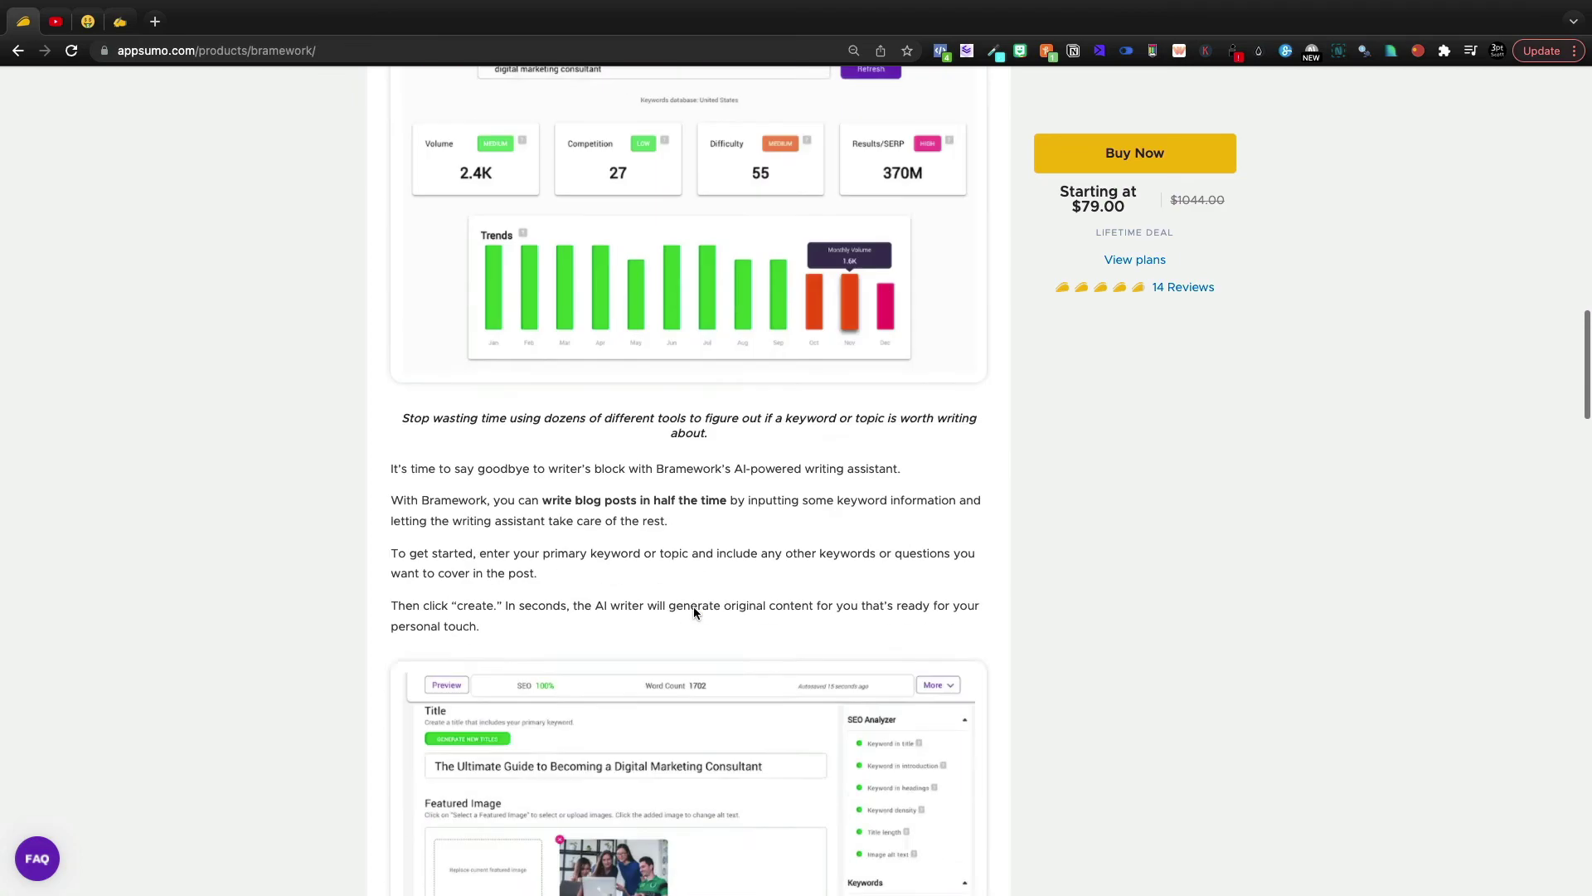
scroll(694, 613, "down", 10)
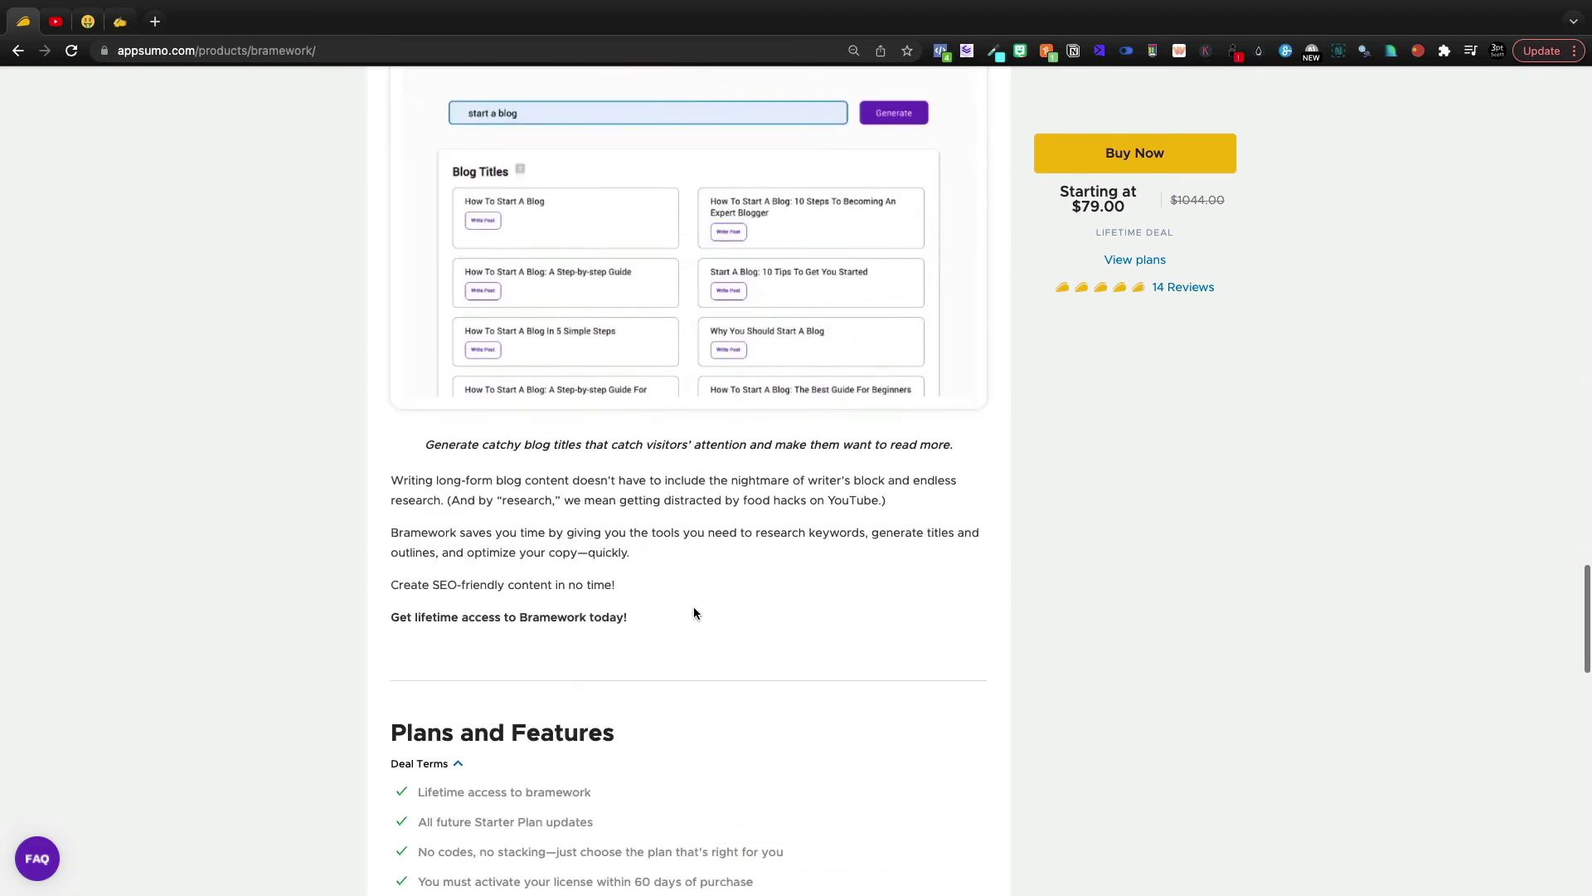
scroll(693, 613, "down", 8)
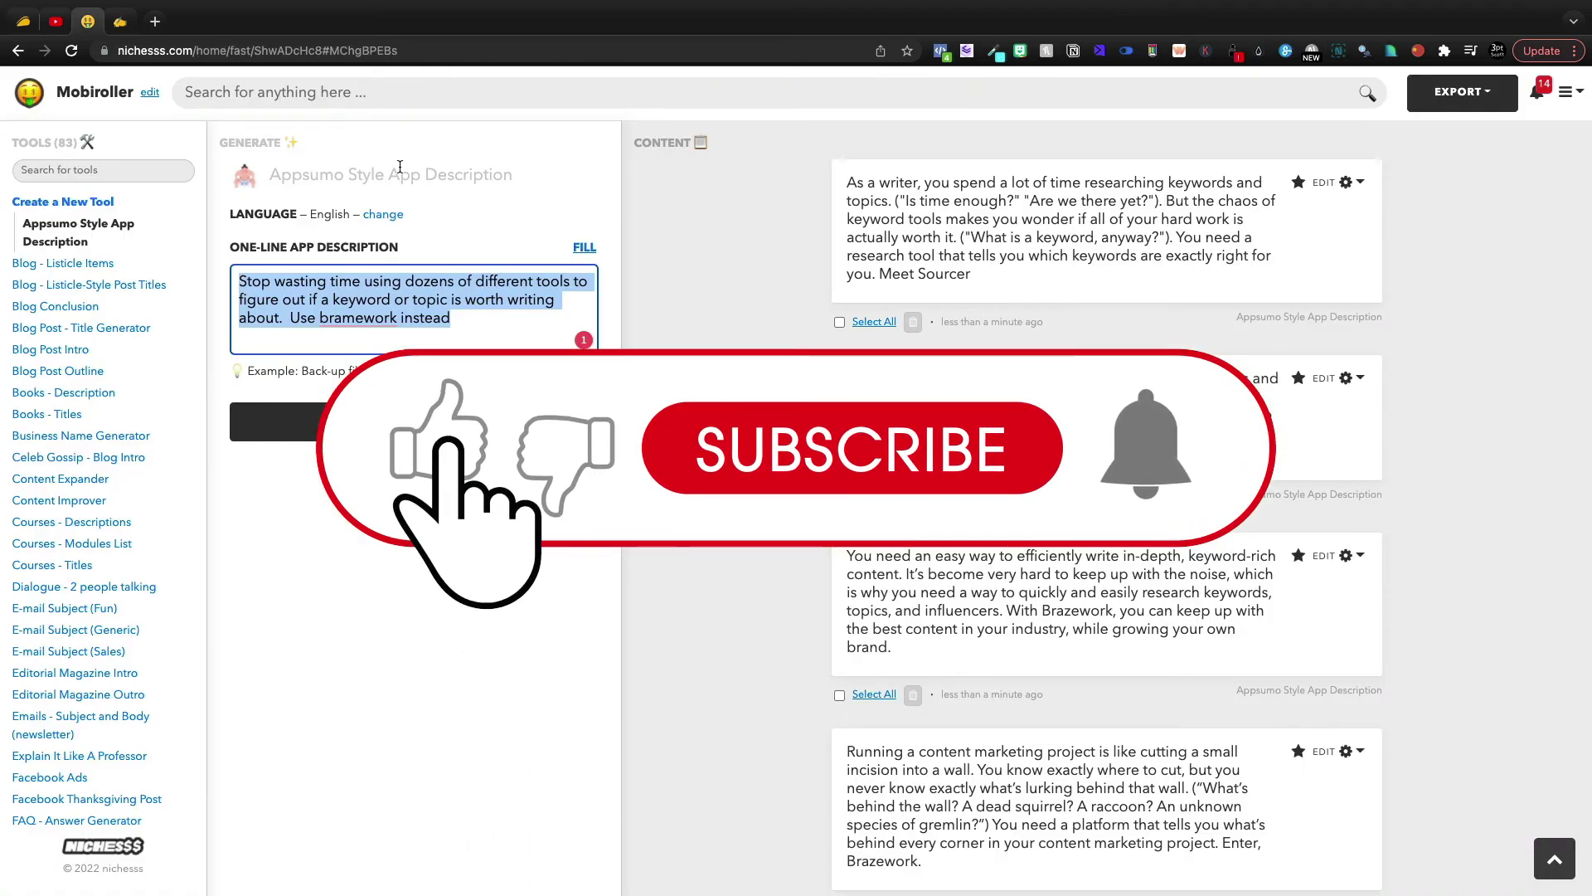